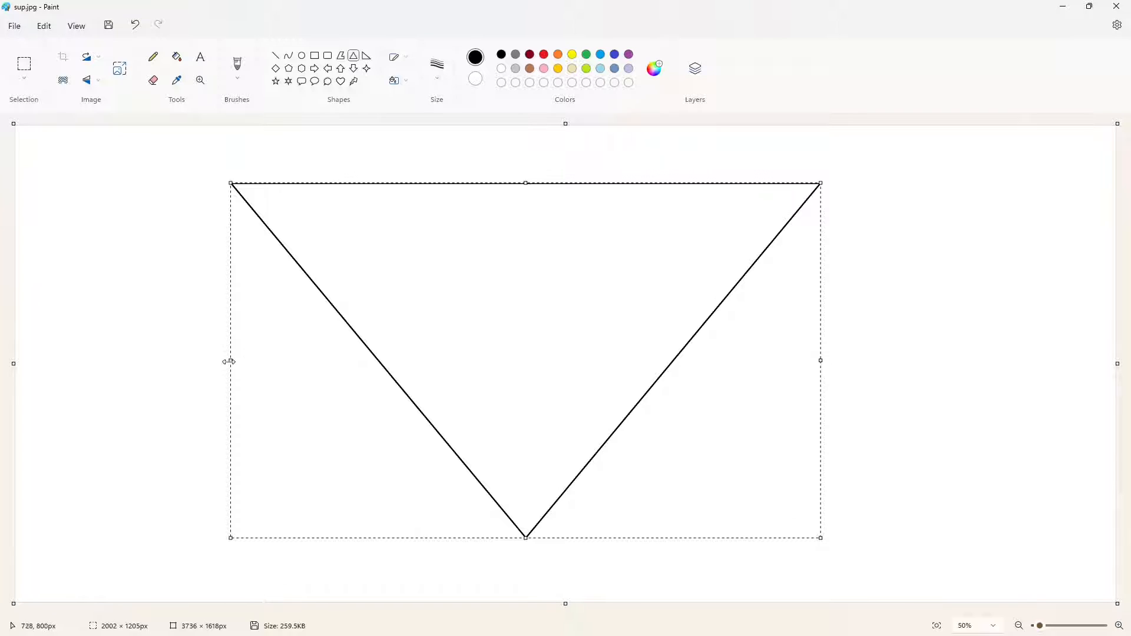
# Widen the inverted triangle to about 2061 × 1203 px and set its outline thickness to 8px
pyautogui.moveTo(229, 362); pyautogui.dragTo(213, 362)
pyautogui.moveTo(516, 182); pyautogui.dragTo(532, 184)
pyautogui.click(438, 71)
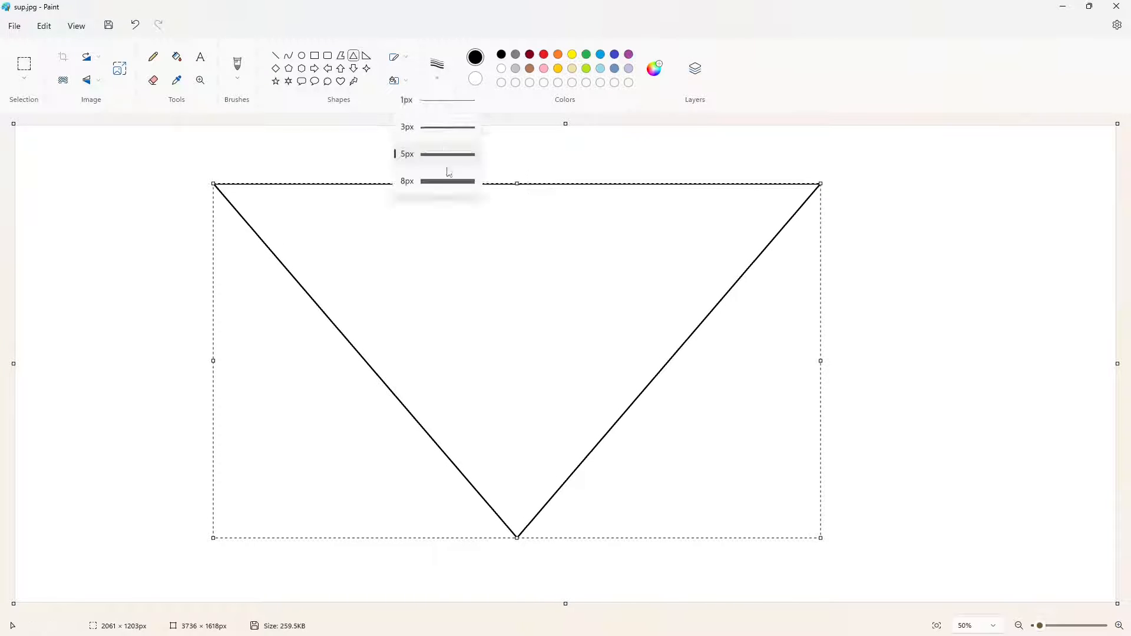
pyautogui.click(449, 180)
pyautogui.click(127, 289)
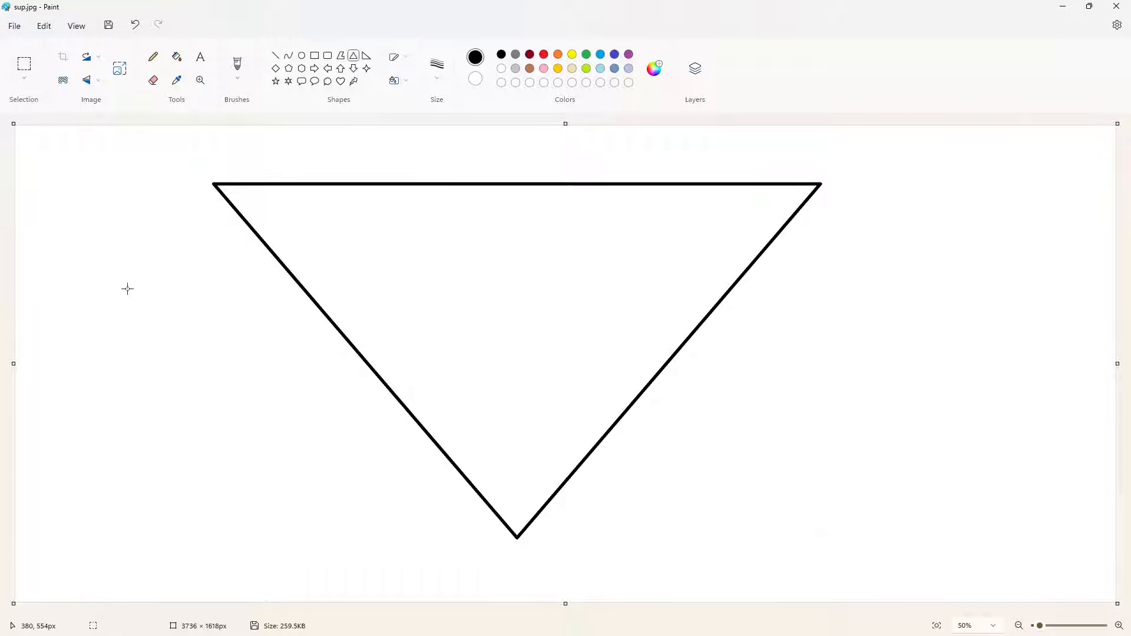
# Draw a second triangle inside the large one, flip it vertically and stretch it to about 798 × 996 px
pyautogui.moveTo(387, 218); pyautogui.dragTo(622, 403)
pyautogui.click(98, 80)
pyautogui.click(91, 133)
pyautogui.moveTo(530, 316)
pyautogui.mouseDown()
pyautogui.moveTo(546, 397)
pyautogui.moveTo(513, 249)
pyautogui.moveTo(519, 205)
pyautogui.mouseUp()
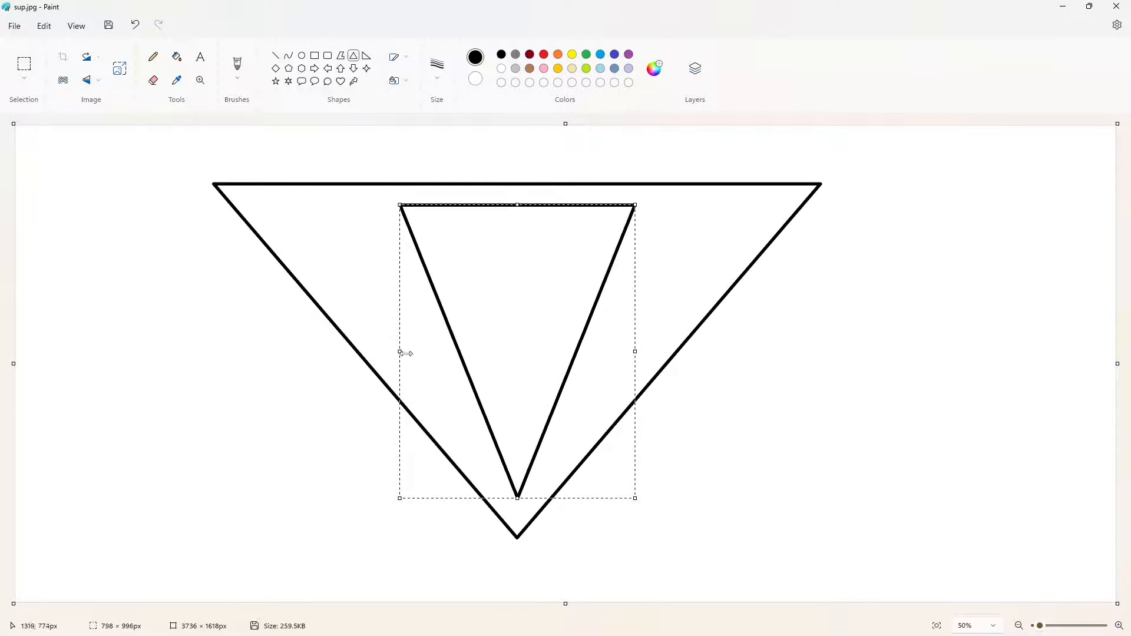
# Widen the inner triangle to about 1747 × 994 px so its sides run parallel to the outer triangle
pyautogui.moveTo(400, 351); pyautogui.dragTo(236, 351)
pyautogui.moveTo(635, 342); pyautogui.dragTo(775, 357)
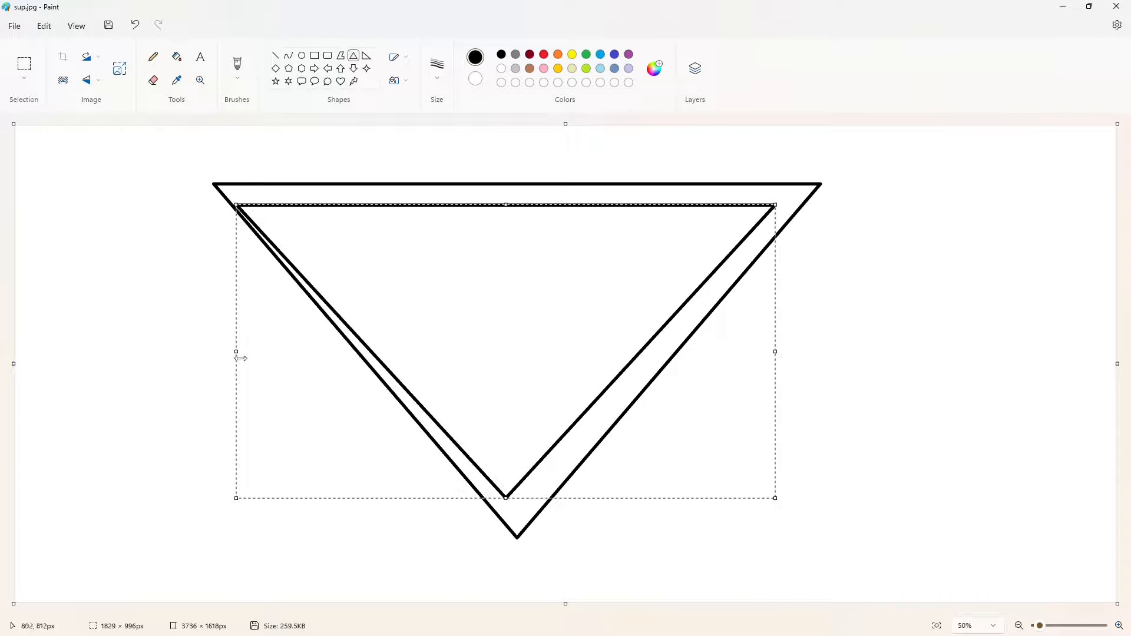
pyautogui.moveTo(241, 359); pyautogui.dragTo(260, 351)
pyautogui.moveTo(518, 204); pyautogui.dragTo(521, 206)
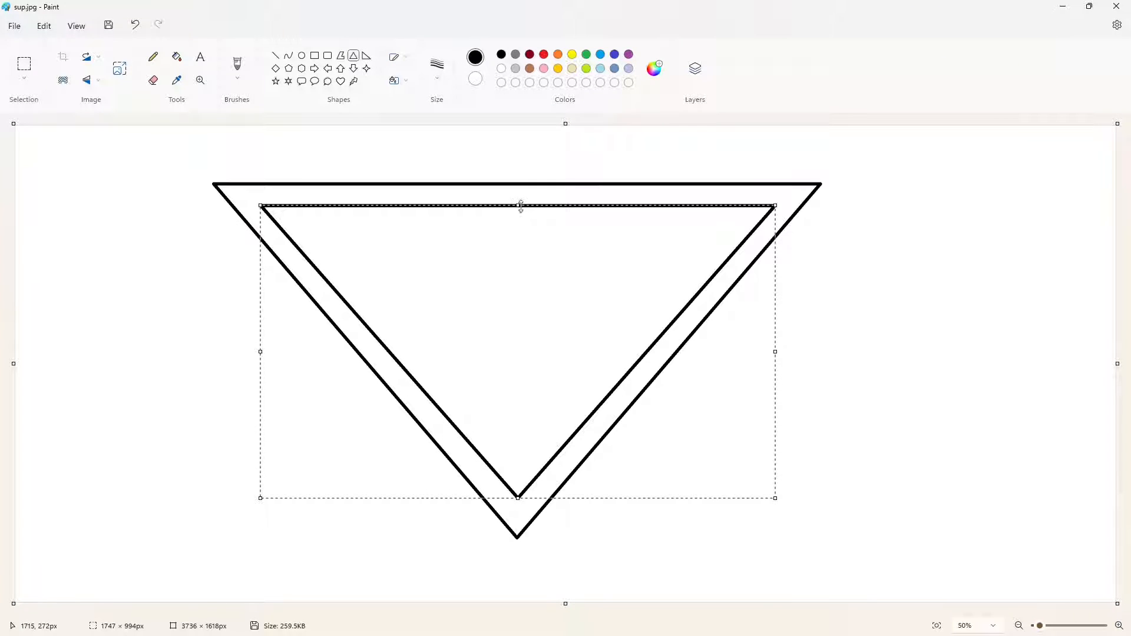
pyautogui.click(955, 330)
# Draw a short dark red 45-degree line on the empty canvas left of the triangles
pyautogui.click(275, 56)
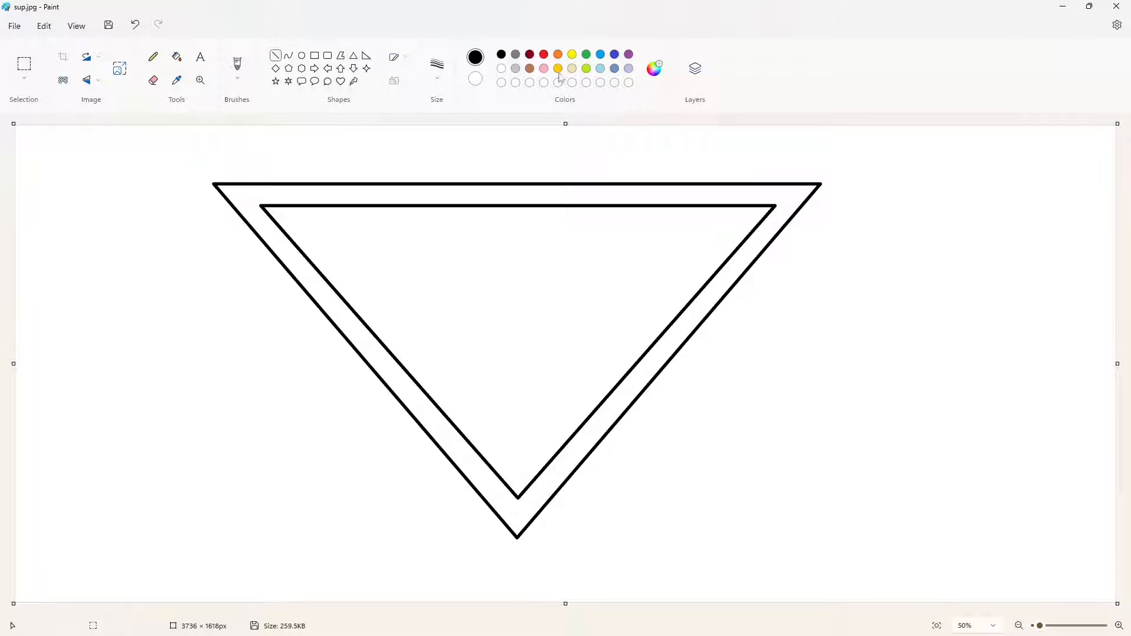
pyautogui.click(530, 54)
pyautogui.moveTo(375, 206)
pyautogui.mouseDown()
pyautogui.moveTo(307, 273)
pyautogui.moveTo(383, 195)
pyautogui.moveTo(135, 357)
pyautogui.mouseUp()
pyautogui.click(211, 179)
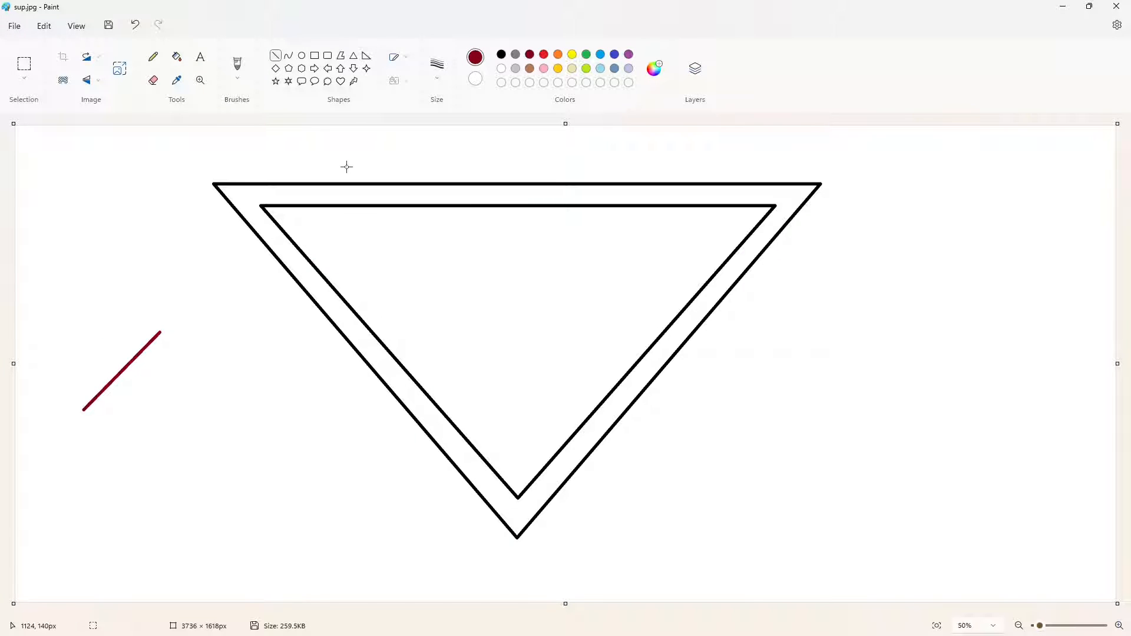
# Recolor the outer triangle's outline purple with a fill
pyautogui.click(628, 55)
pyautogui.click(177, 57)
pyautogui.click(344, 184)
# Draw a dark red diagonal line across the upper-left corners of both triangles
pyautogui.click(276, 56)
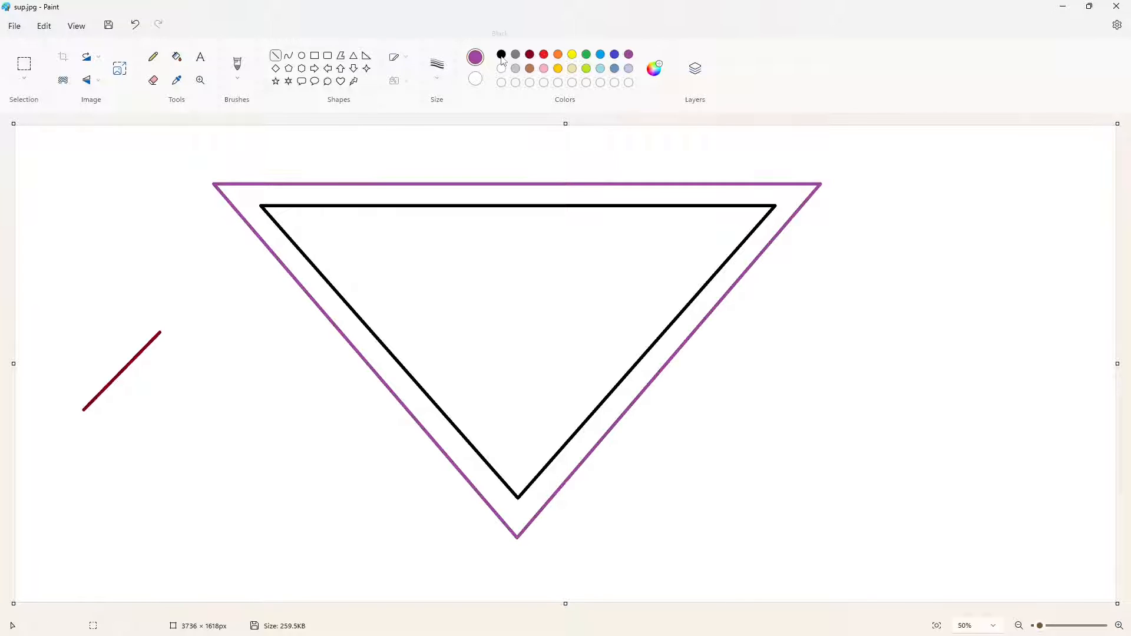
pyautogui.click(530, 55)
pyautogui.moveTo(278, 269)
pyautogui.mouseDown()
pyautogui.moveTo(343, 182)
pyautogui.moveTo(391, 153)
pyautogui.mouseUp()
pyautogui.moveTo(279, 270); pyautogui.dragTo(272, 274)
pyautogui.click(259, 351)
# Copy the short dark red line with a transparent selection and place it parallel to the diagonal, inside the inner triangle's upper-left corner
pyautogui.click(23, 63)
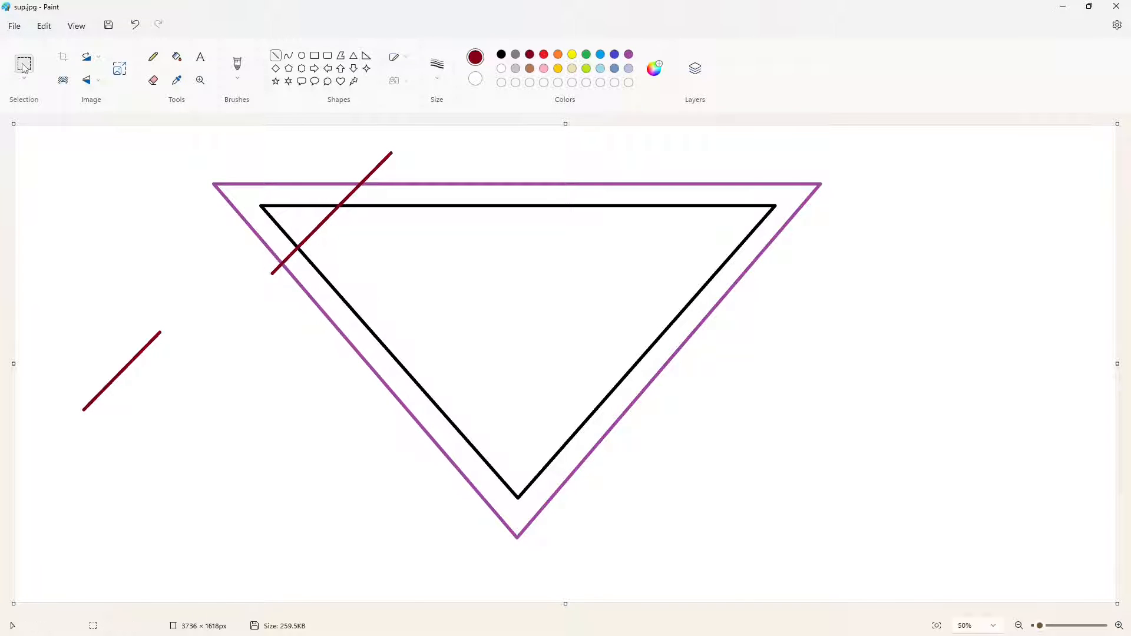
pyautogui.moveTo(196, 281); pyautogui.dragTo(46, 503)
pyautogui.hotkey('ctrl', 'c')
pyautogui.hotkey('ctrl', 'v')
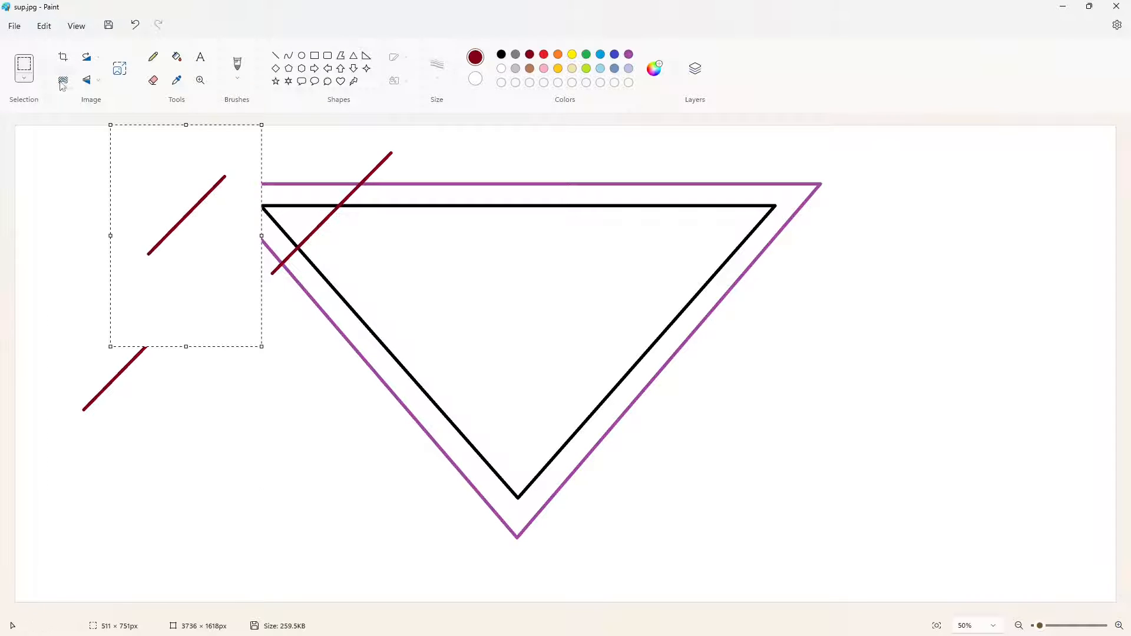
pyautogui.click(26, 78)
pyautogui.click(56, 177)
pyautogui.moveTo(131, 229); pyautogui.dragTo(290, 247)
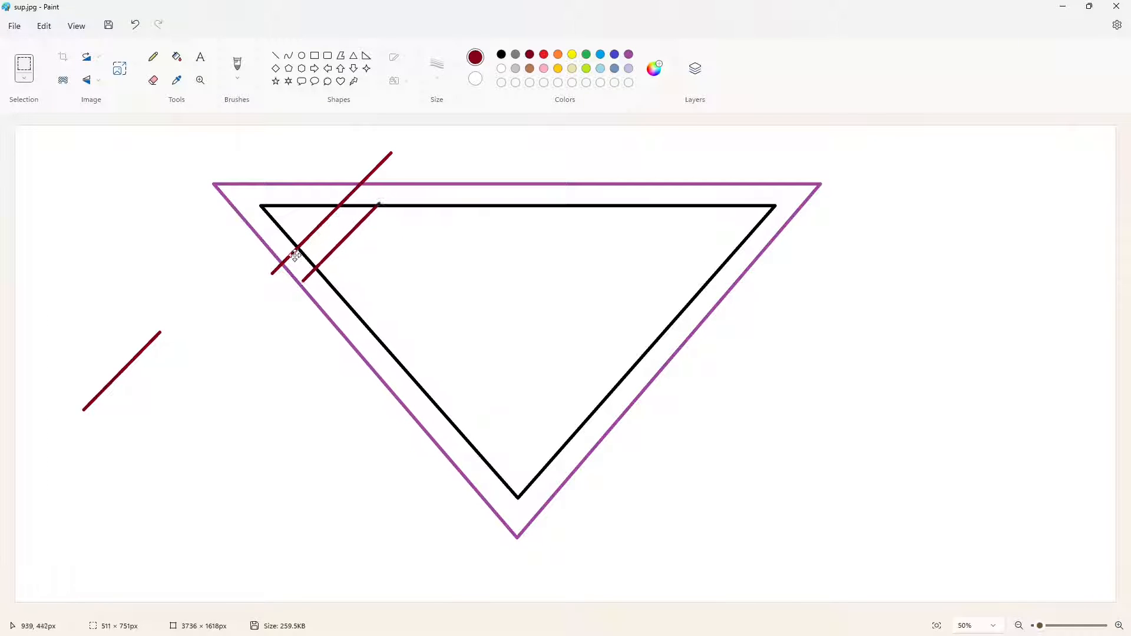
pyautogui.click(246, 377)
# Erase the stray dark red line beside the triangle and place a copy of the crossed upper-left corner on the empty lower-left canvas
pyautogui.moveTo(230, 132); pyautogui.dragTo(438, 356)
pyautogui.click(339, 504)
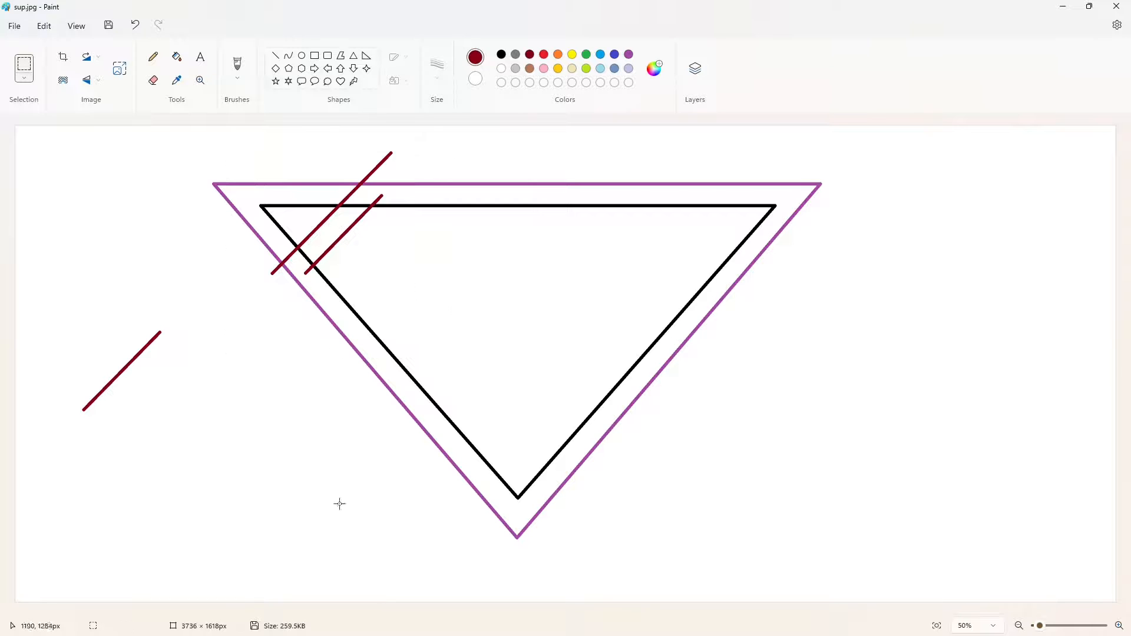
pyautogui.click(176, 56)
pyautogui.click(501, 68)
pyautogui.click(135, 358)
pyautogui.hotkey('ctrl', 'v')
pyautogui.moveTo(140, 214); pyautogui.dragTo(185, 428)
pyautogui.click(403, 433)
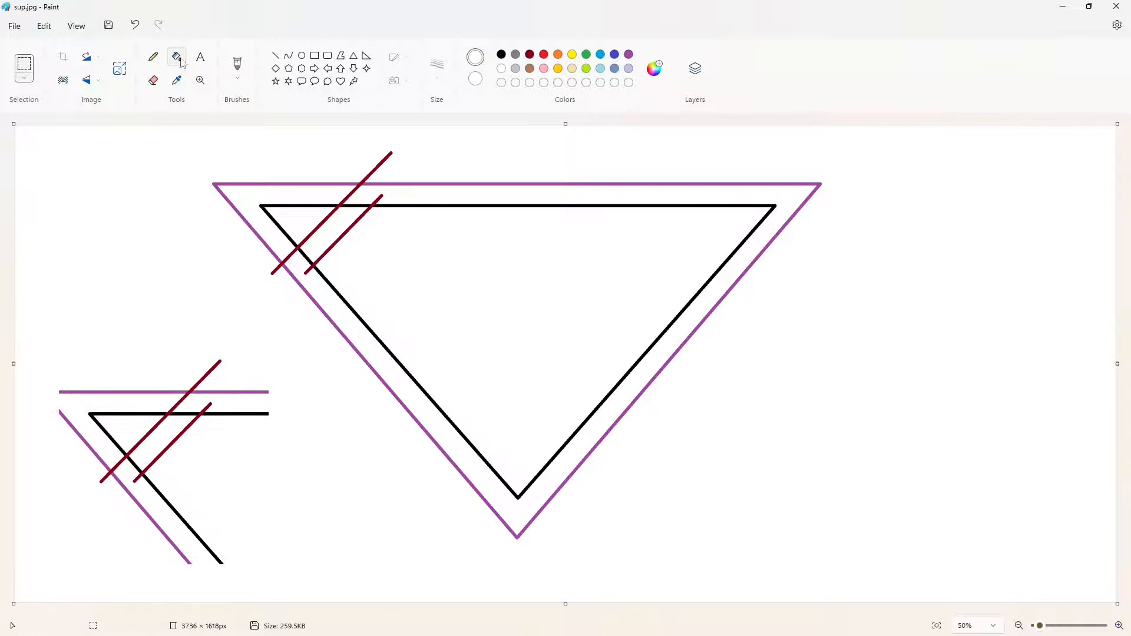
# Remove the purple lines and the black corner outside the red diagonals from the copied corner
pyautogui.click(177, 58)
pyautogui.click(228, 392)
pyautogui.click(155, 392)
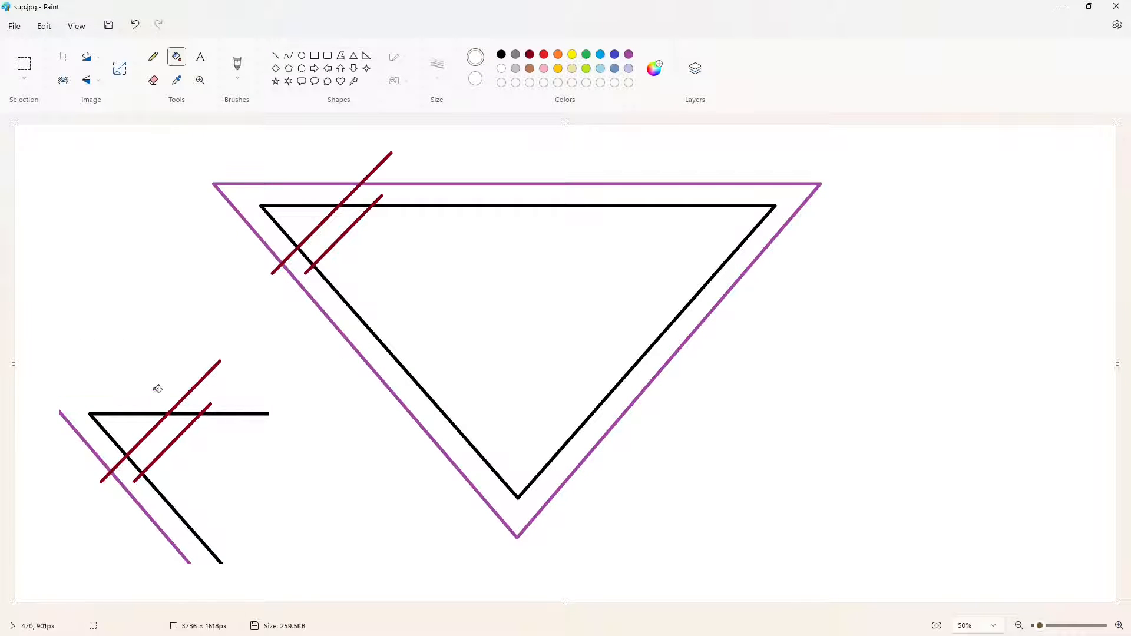
pyautogui.click(93, 451)
pyautogui.click(117, 443)
pyautogui.click(121, 484)
pyautogui.click(153, 80)
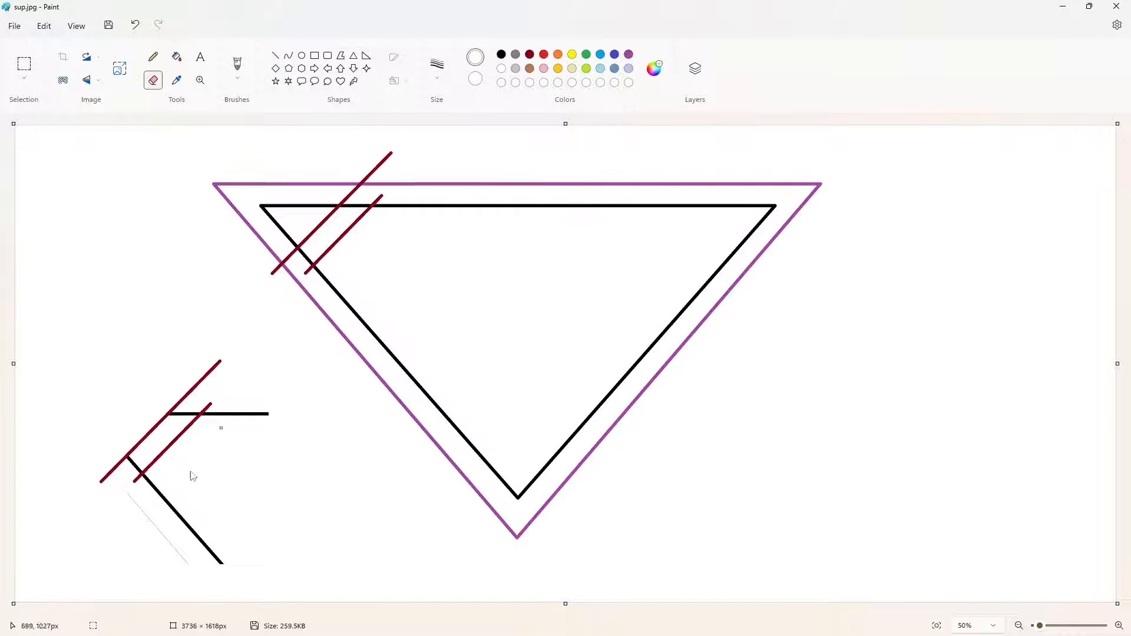
pyautogui.moveTo(126, 497); pyautogui.dragTo(187, 563)
# Try to place a horizontally flipped copy of the trimmed corner piece over the triangles' upper-right corner
pyautogui.click(24, 63)
pyautogui.moveTo(59, 324); pyautogui.dragTo(318, 602)
pyautogui.hotkey('ctrl', 'c')
pyautogui.hotkey('ctrl', 'v')
pyautogui.click(86, 81)
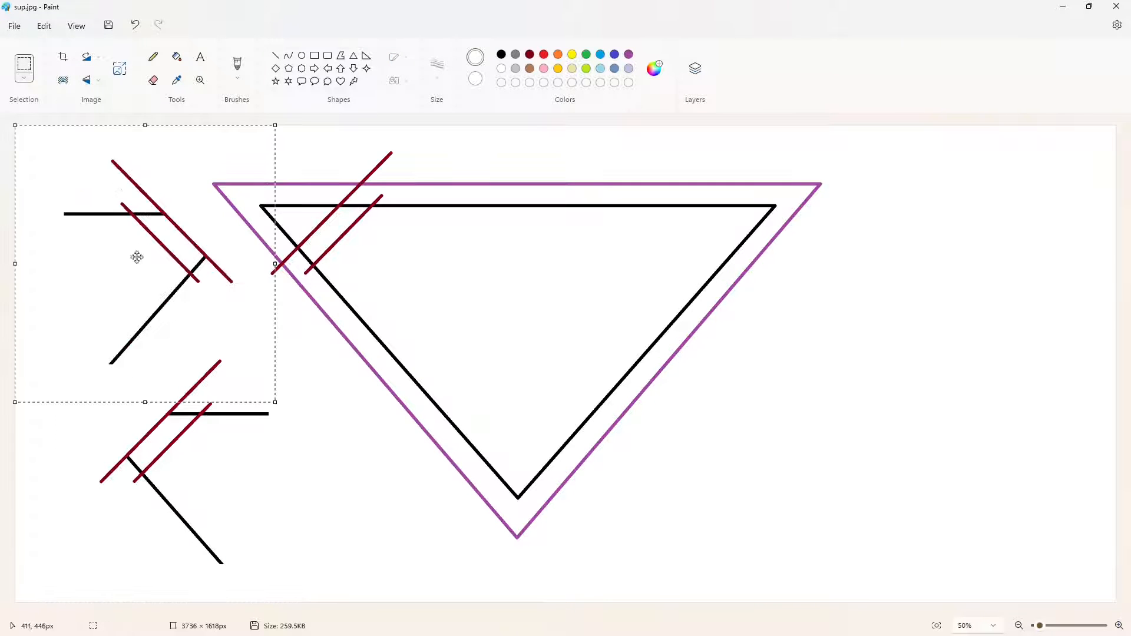
pyautogui.moveTo(137, 257); pyautogui.dragTo(681, 252)
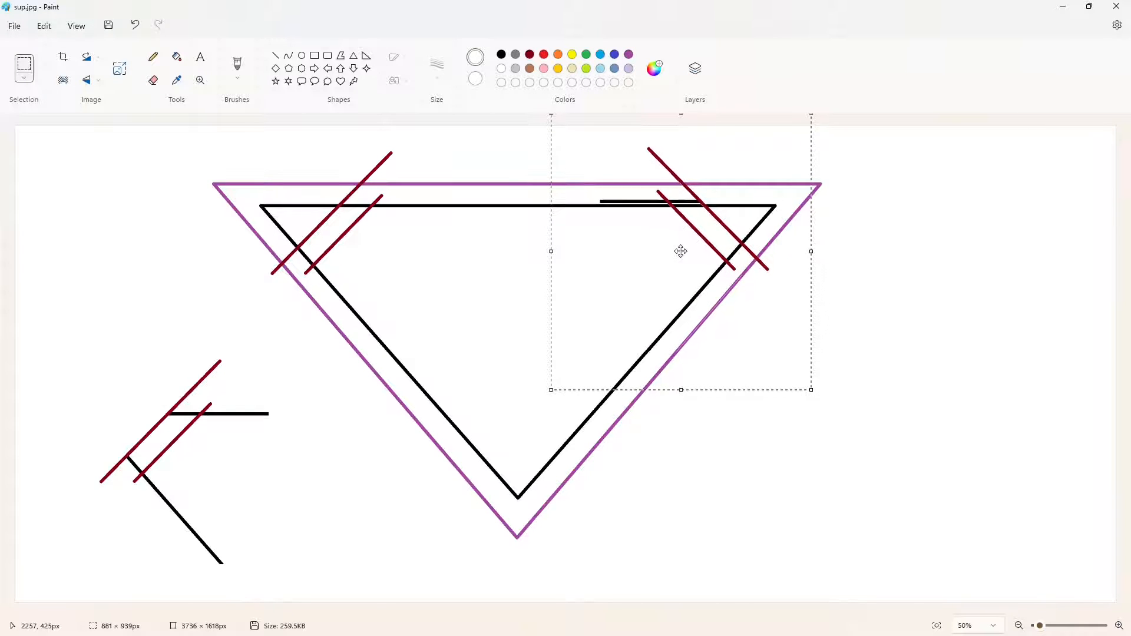
pyautogui.press('Delete')
# Fill the remaining black segments of the copied corner piece with white
pyautogui.click(177, 57)
pyautogui.click(220, 413)
pyautogui.click(176, 413)
pyautogui.click(158, 489)
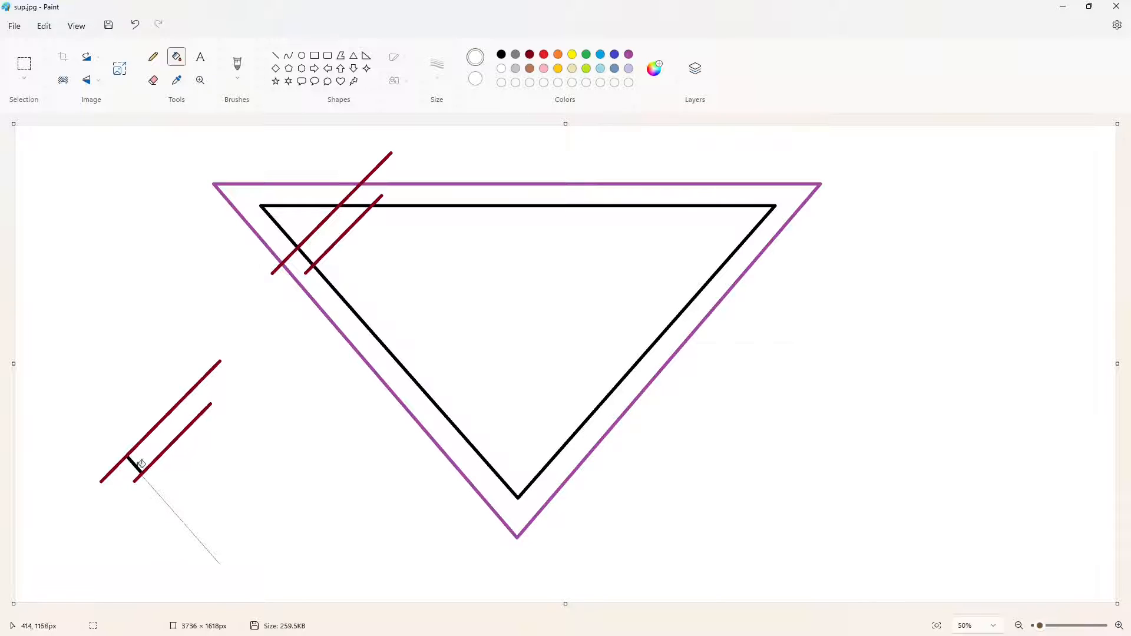
# Cover the thin leftover line traces around the copied red diagonals with white lines
pyautogui.click(1119, 625)
pyautogui.scroll(-3, 242, 571)
pyautogui.hscroll(-5, 242, 571)
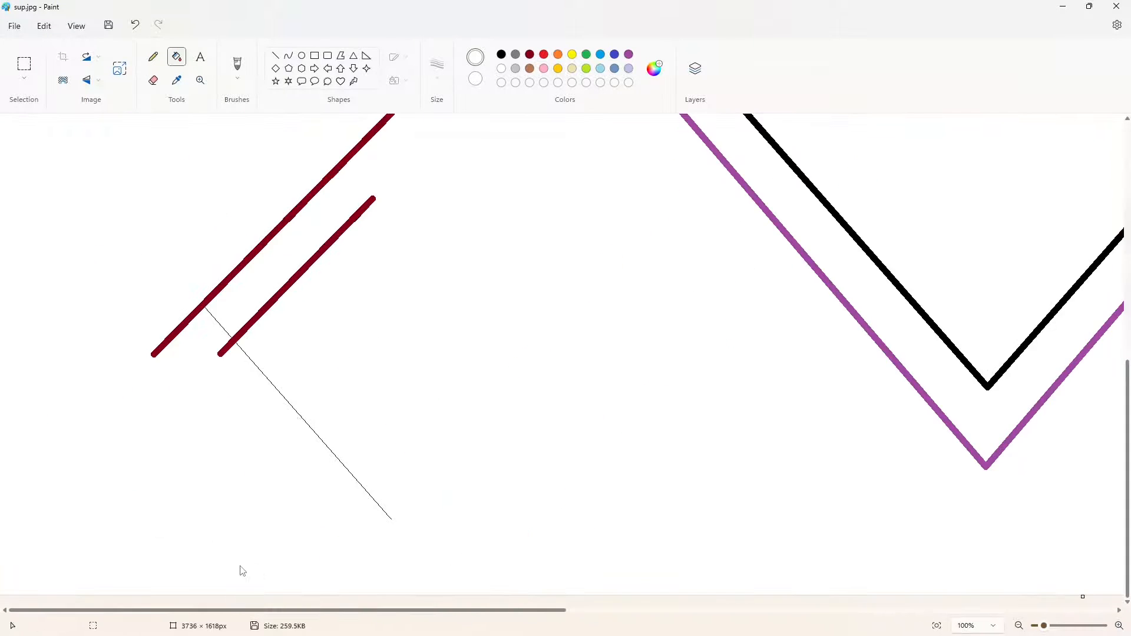
pyautogui.click(275, 55)
pyautogui.moveTo(274, 342); pyautogui.dragTo(445, 541)
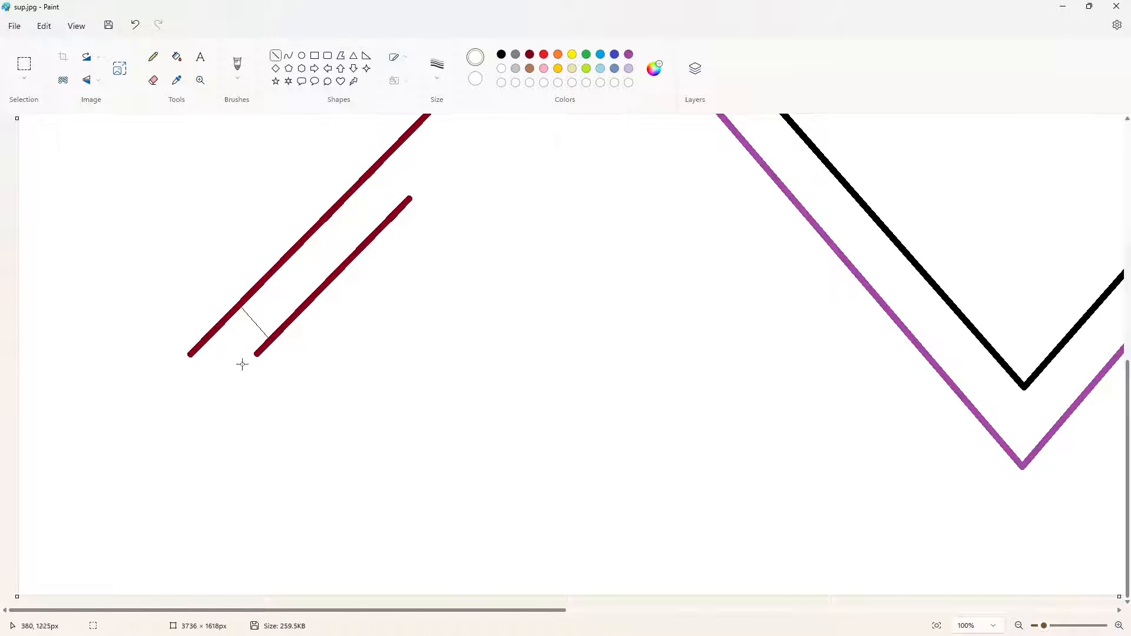
pyautogui.moveTo(245, 307)
pyautogui.mouseDown()
pyautogui.moveTo(230, 315)
pyautogui.moveTo(273, 328)
pyautogui.mouseUp()
pyautogui.scroll(-4, 978, 592)
pyautogui.click(1019, 625)
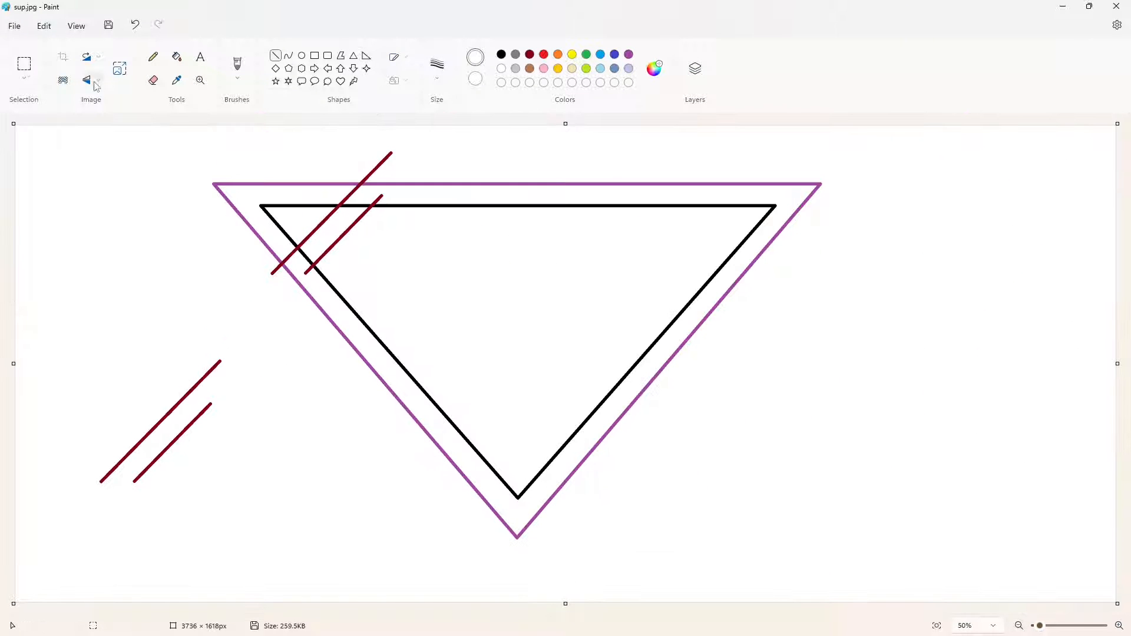
# Copy the two loose red diagonals, flip the copy horizontally and place it across the triangles' upper-right corner
pyautogui.click(24, 65)
pyautogui.moveTo(41, 319); pyautogui.dragTo(283, 558)
pyautogui.hotkey('ctrl', 'c')
pyautogui.hotkey('ctrl', 'v')
pyautogui.click(84, 79)
pyautogui.moveTo(128, 235); pyautogui.dragTo(703, 229)
pyautogui.click(864, 323)
# Fill the triangle outline segments beyond each red diagonal at the upper-right corner with white
pyautogui.click(1119, 625)
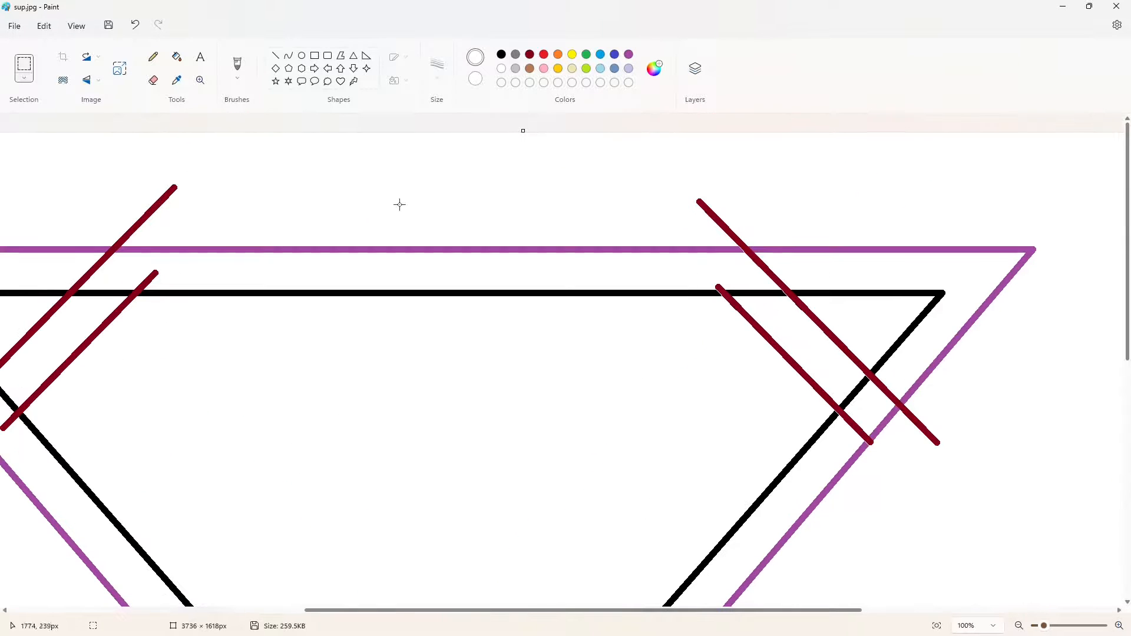
pyautogui.click(177, 56)
pyautogui.click(910, 293)
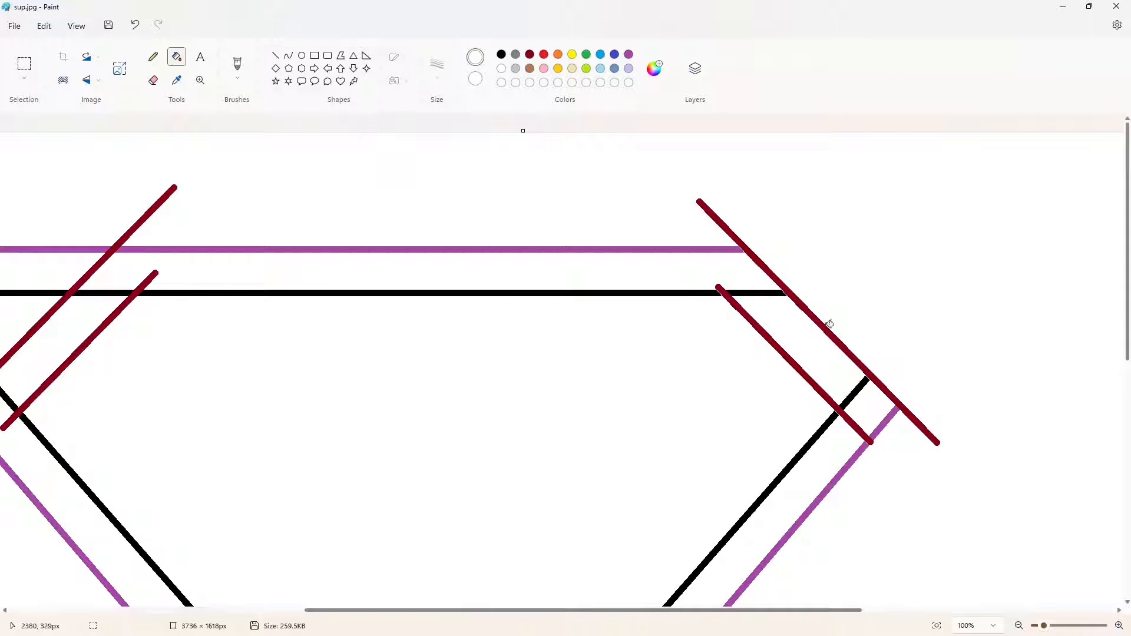
pyautogui.click(759, 293)
pyautogui.click(853, 393)
# Fill the triangle outline segments beyond each red diagonal at the upper-left corner with white
pyautogui.moveTo(809, 610); pyautogui.dragTo(576, 611)
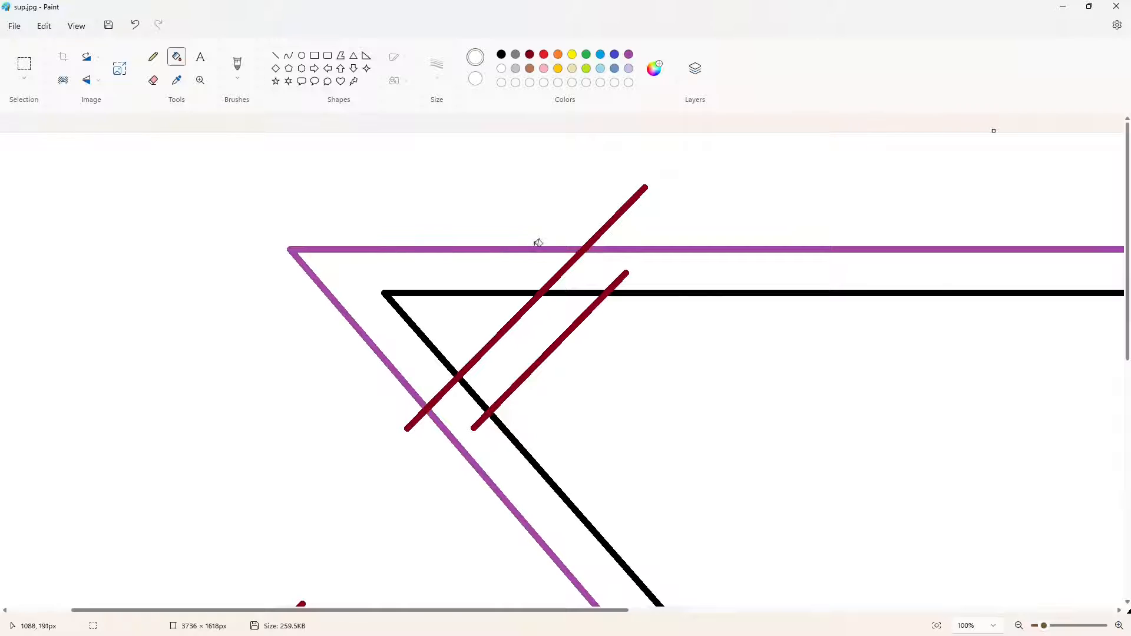
pyautogui.click(533, 249)
pyautogui.click(508, 293)
pyautogui.click(575, 293)
pyautogui.click(475, 396)
# Recolor the purple outer outline and the red corner diagonals black
pyautogui.click(501, 54)
pyautogui.click(638, 249)
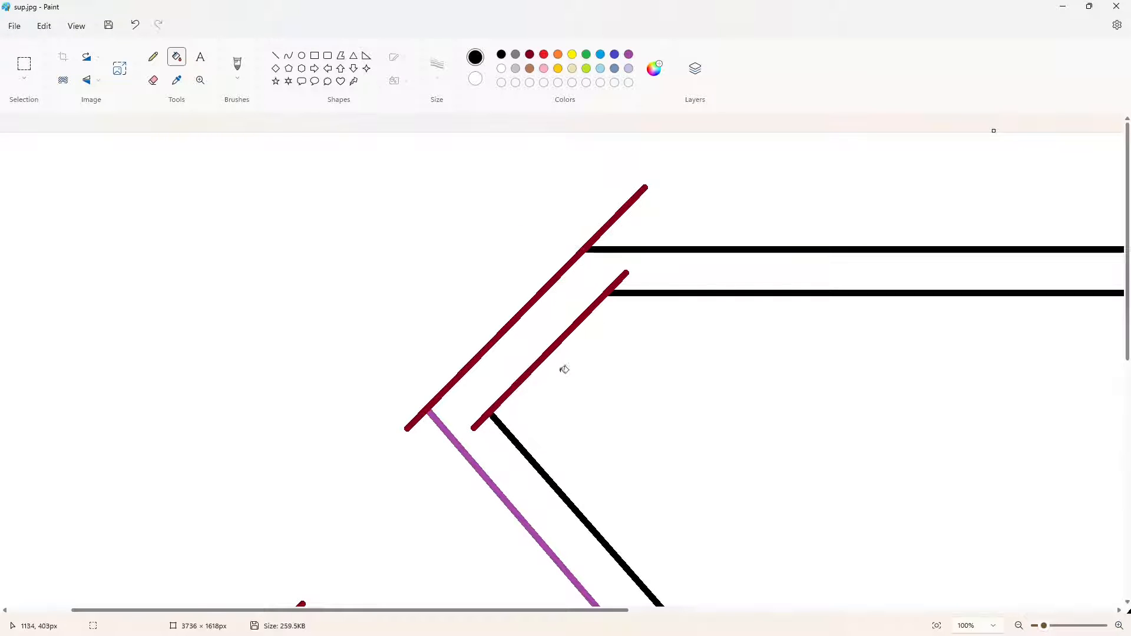
pyautogui.click(548, 353)
pyautogui.click(554, 280)
pyautogui.click(510, 504)
pyautogui.moveTo(526, 617); pyautogui.dragTo(746, 616)
pyautogui.click(828, 374)
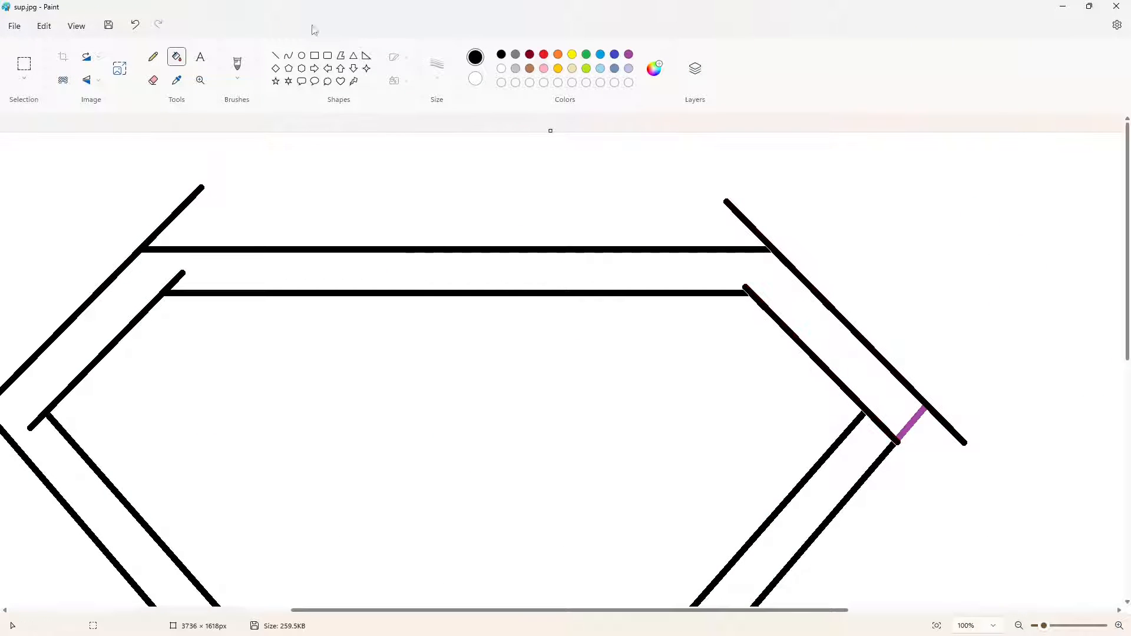
# Draw white lines that cut the overhanging diagonal ends off the shield's right-hand corners
pyautogui.click(275, 55)
pyautogui.click(506, 68)
pyautogui.moveTo(742, 240); pyautogui.dragTo(800, 240)
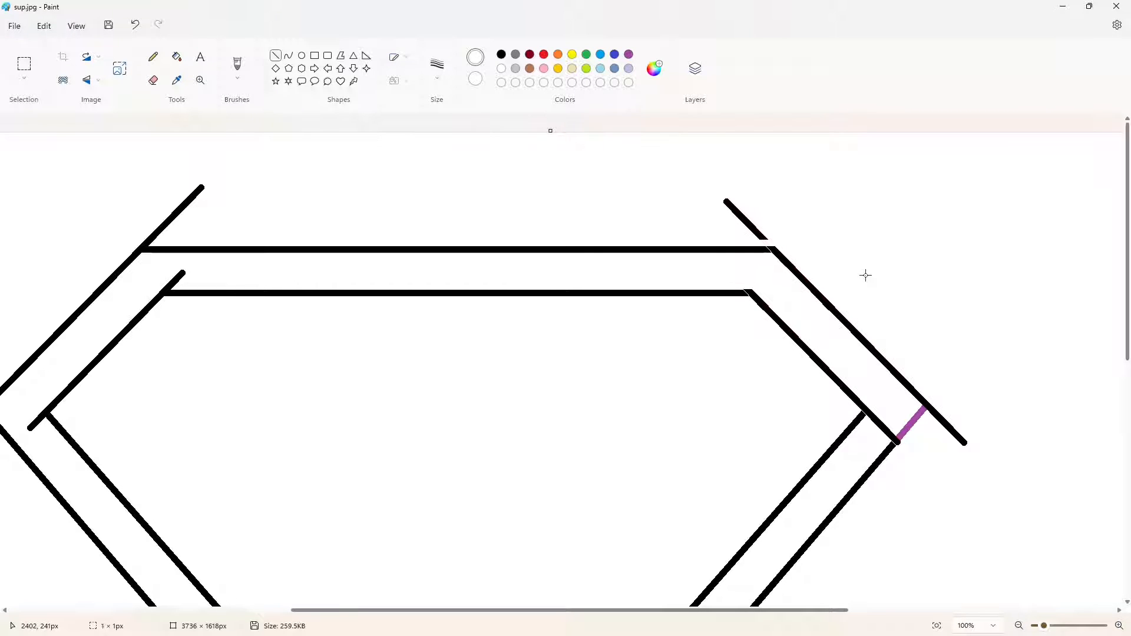
pyautogui.moveTo(863, 429)
pyautogui.mouseDown()
pyautogui.moveTo(881, 403)
pyautogui.moveTo(903, 420)
pyautogui.moveTo(946, 396)
pyautogui.mouseUp()
# Fill the cut-off diagonal ends at the shield's right side white and the remaining purple segment black
pyautogui.click(177, 58)
pyautogui.click(939, 414)
pyautogui.click(501, 54)
pyautogui.click(913, 423)
pyautogui.click(501, 69)
pyautogui.click(881, 426)
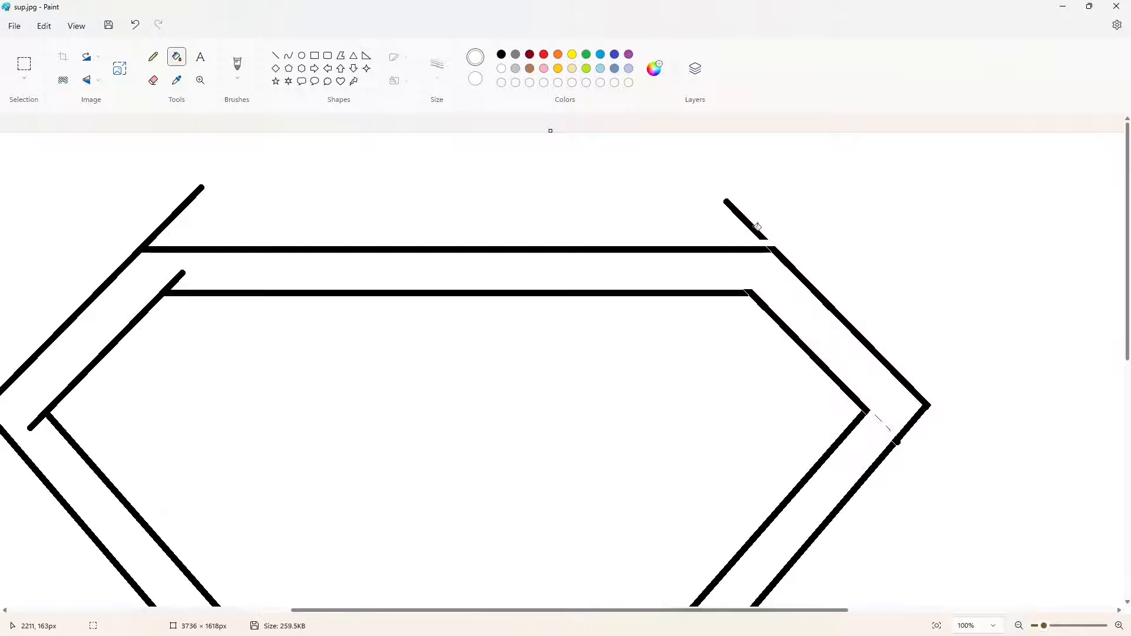
pyautogui.click(757, 227)
pyautogui.click(724, 198)
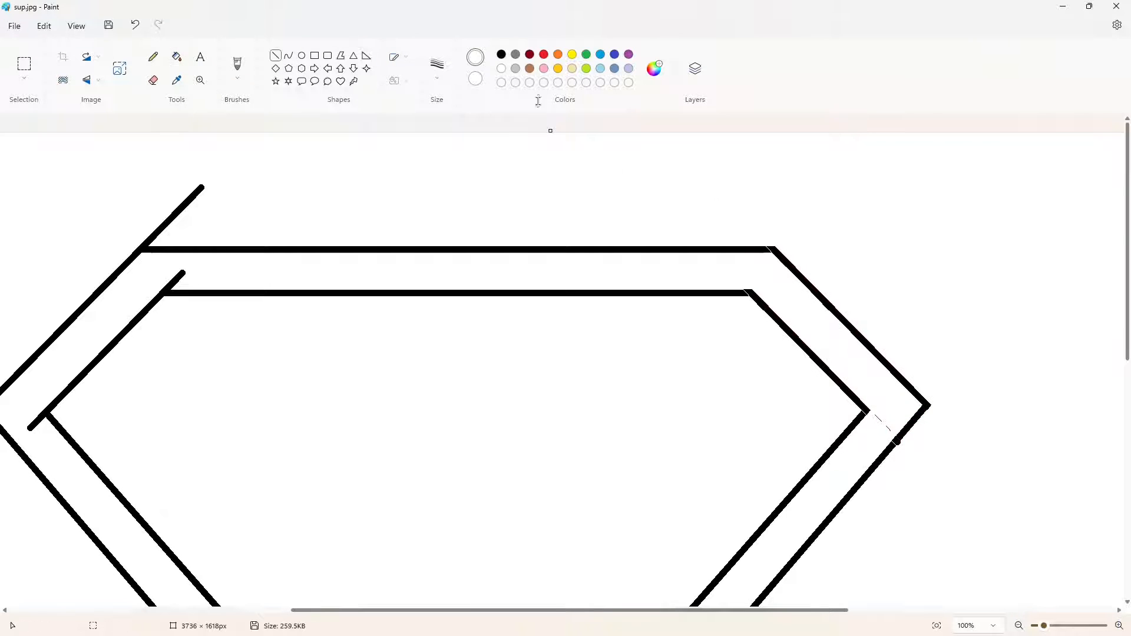
# Touch up the shield's right-hand corners with short lines, covering the leftover specks in white
pyautogui.click(272, 57)
pyautogui.click(774, 250)
pyautogui.moveTo(731, 292)
pyautogui.mouseDown()
pyautogui.moveTo(749, 292)
pyautogui.moveTo(735, 293)
pyautogui.mouseUp()
pyautogui.click(501, 68)
pyautogui.moveTo(897, 442); pyautogui.dragTo(894, 449)
# Draw white lines that cut the overhanging diagonal ends off the shield's left-hand corners
pyautogui.moveTo(807, 610); pyautogui.dragTo(579, 611)
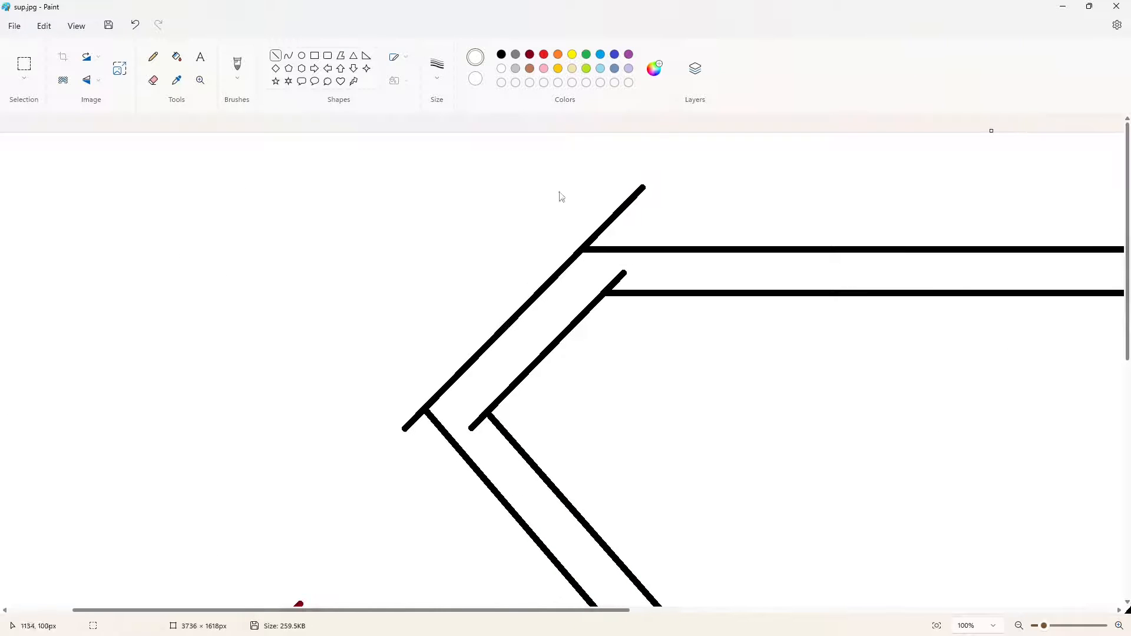
pyautogui.moveTo(602, 232); pyautogui.dragTo(567, 243)
pyautogui.moveTo(633, 284); pyautogui.dragTo(590, 284)
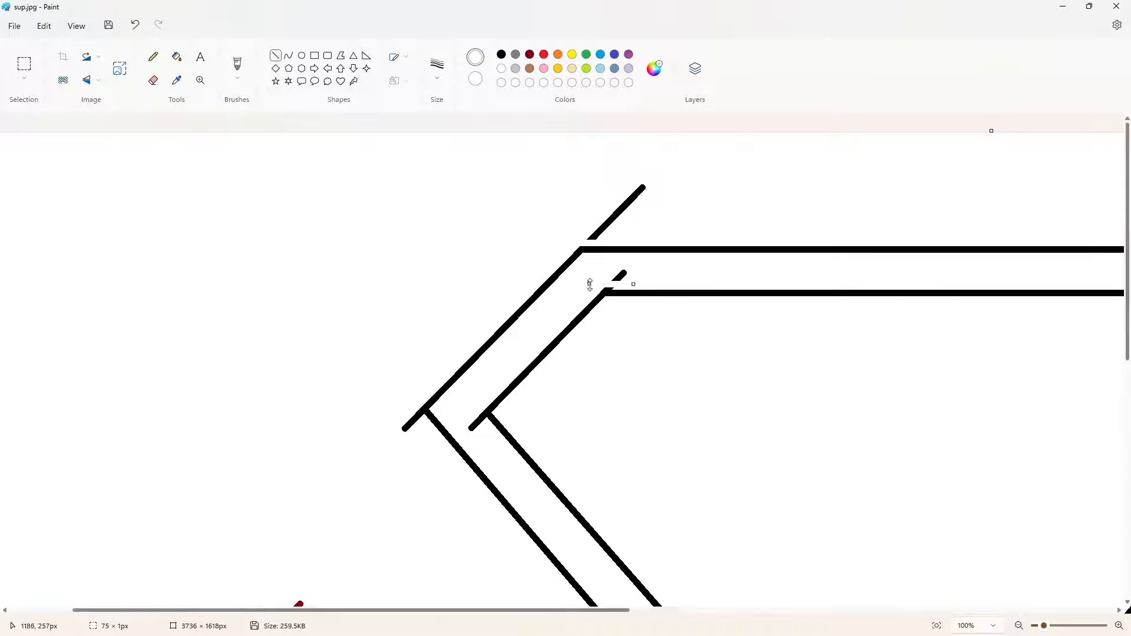
pyautogui.moveTo(494, 443); pyautogui.dragTo(400, 389)
# Fill the cut-off diagonal ends at the shield's left-hand corners with white
pyautogui.click(176, 56)
pyautogui.click(618, 212)
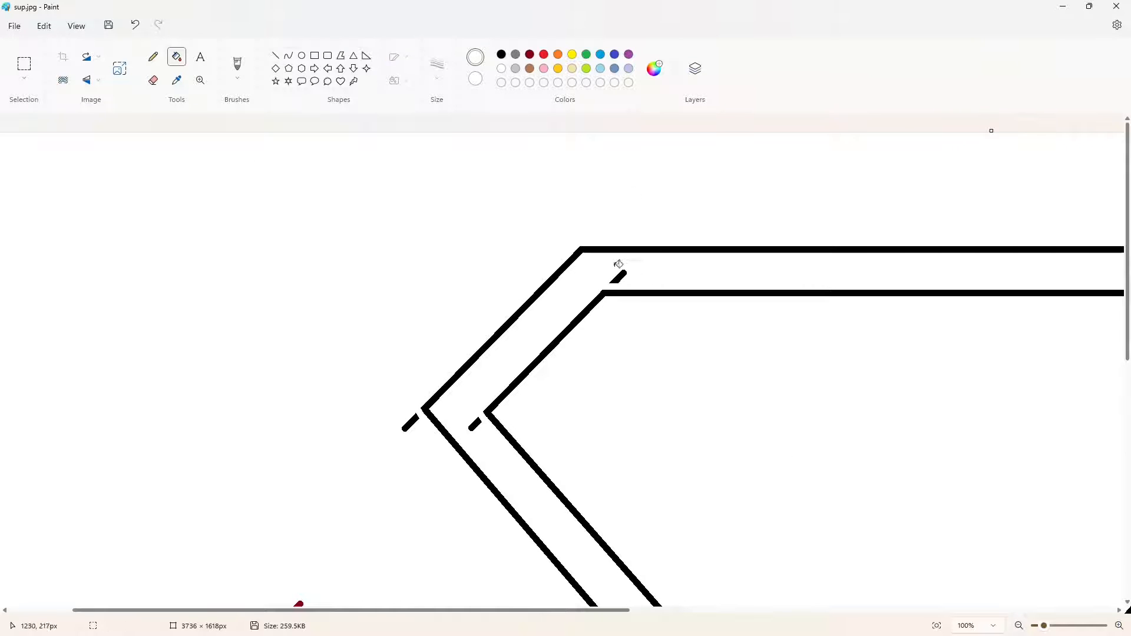
pyautogui.click(619, 276)
pyautogui.click(475, 424)
pyautogui.click(410, 423)
# Erase the two loose red diagonals beside the shield with white fills and white lines over their traces
pyautogui.click(1019, 626)
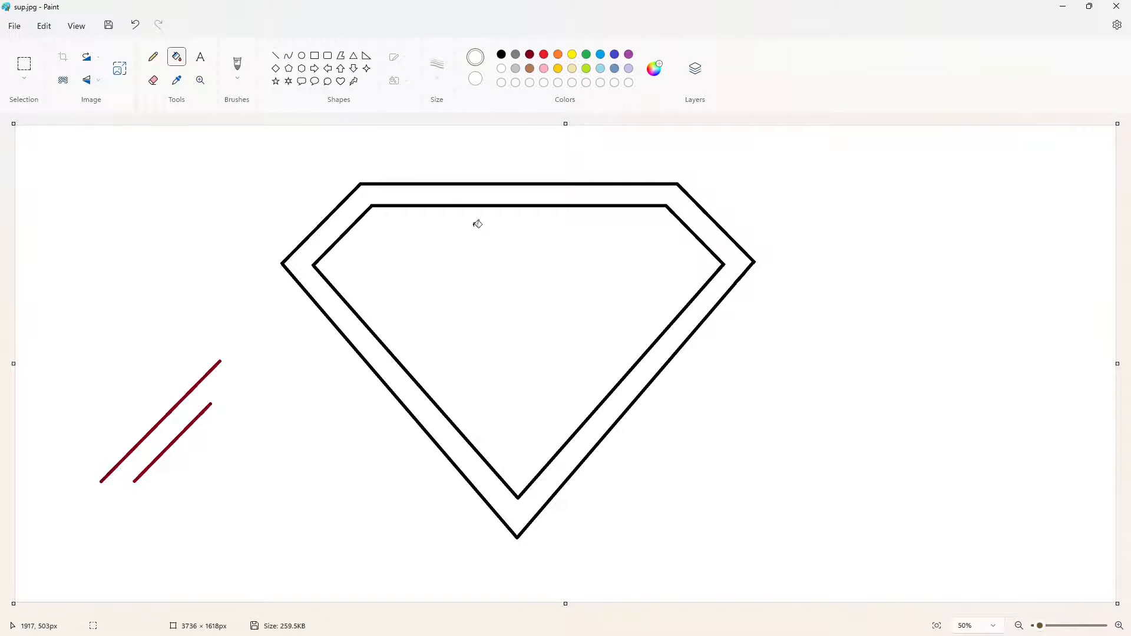
pyautogui.click(210, 370)
pyautogui.click(209, 405)
pyautogui.click(275, 56)
pyautogui.moveTo(91, 493); pyautogui.dragTo(219, 363)
pyautogui.moveTo(210, 404); pyautogui.dragTo(129, 486)
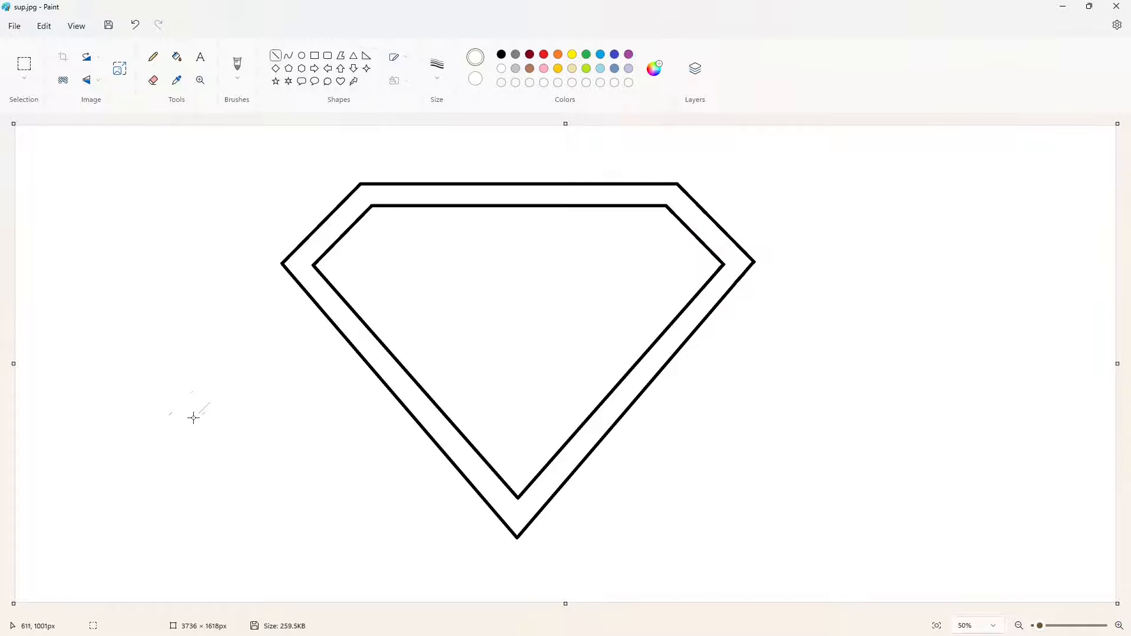
pyautogui.click(271, 451)
# Draw the S's upper-right serif in black: a vertical line about 170 px long below the inner diagonal and a horizontal line leftward from its lower end
pyautogui.click(502, 54)
pyautogui.moveTo(677, 263); pyautogui.dragTo(678, 216)
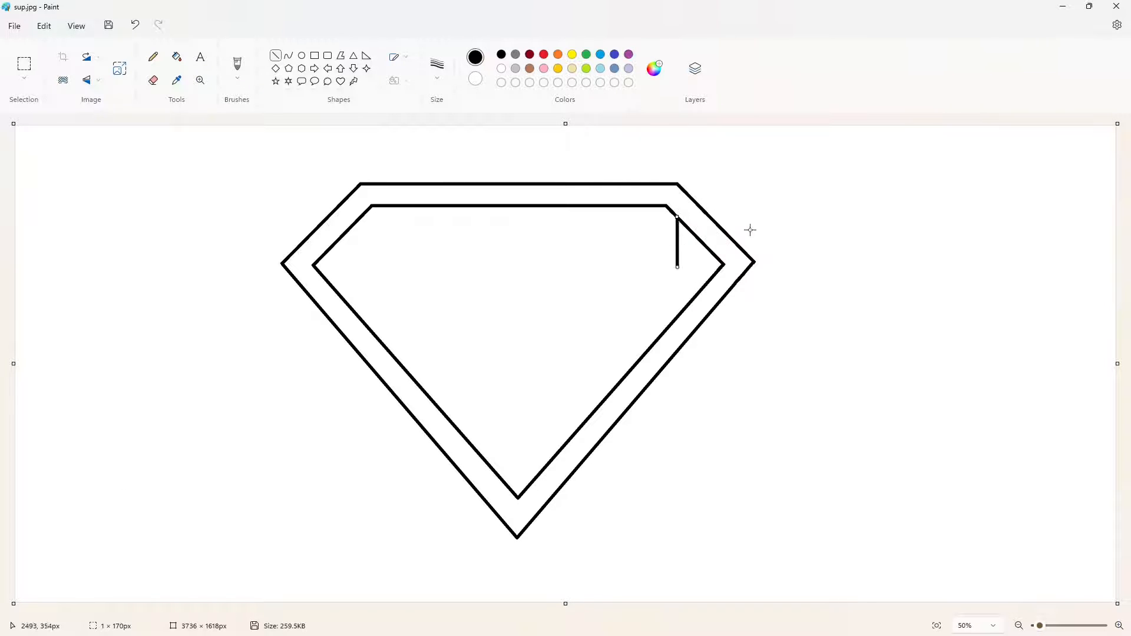
pyautogui.moveTo(675, 266); pyautogui.dragTo(600, 267)
pyautogui.click(785, 257)
# Cut the inner outline's top edge at two places with white lines and fill the segment between the cuts with white
pyautogui.click(275, 56)
pyautogui.click(501, 68)
pyautogui.click(544, 207)
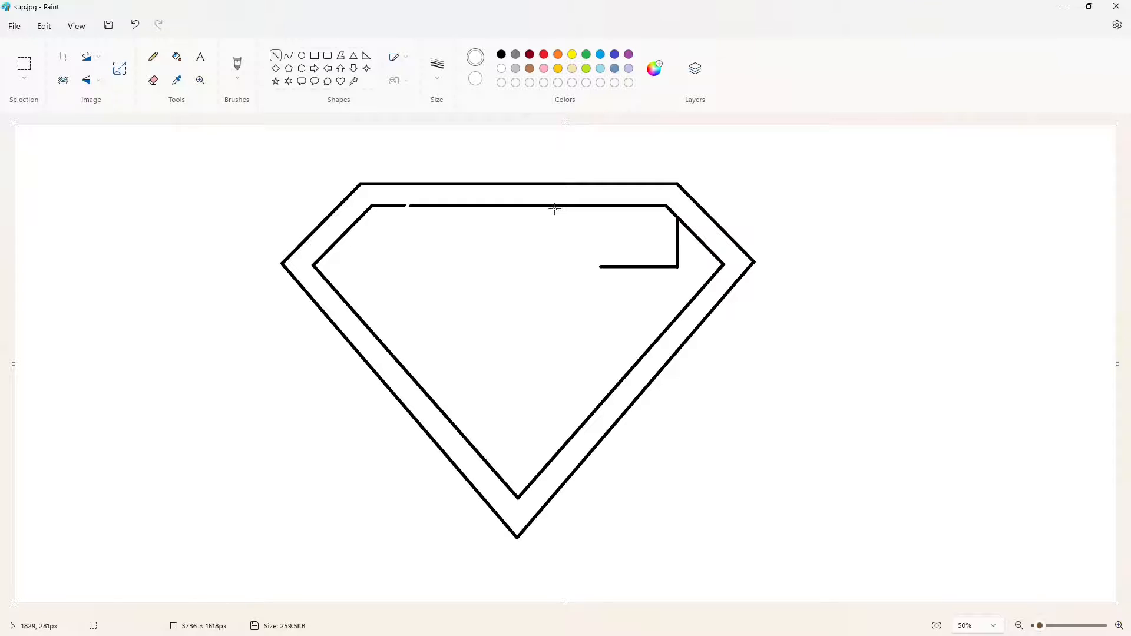
pyautogui.moveTo(552, 208); pyautogui.dragTo(522, 193)
pyautogui.click(177, 57)
pyautogui.click(471, 205)
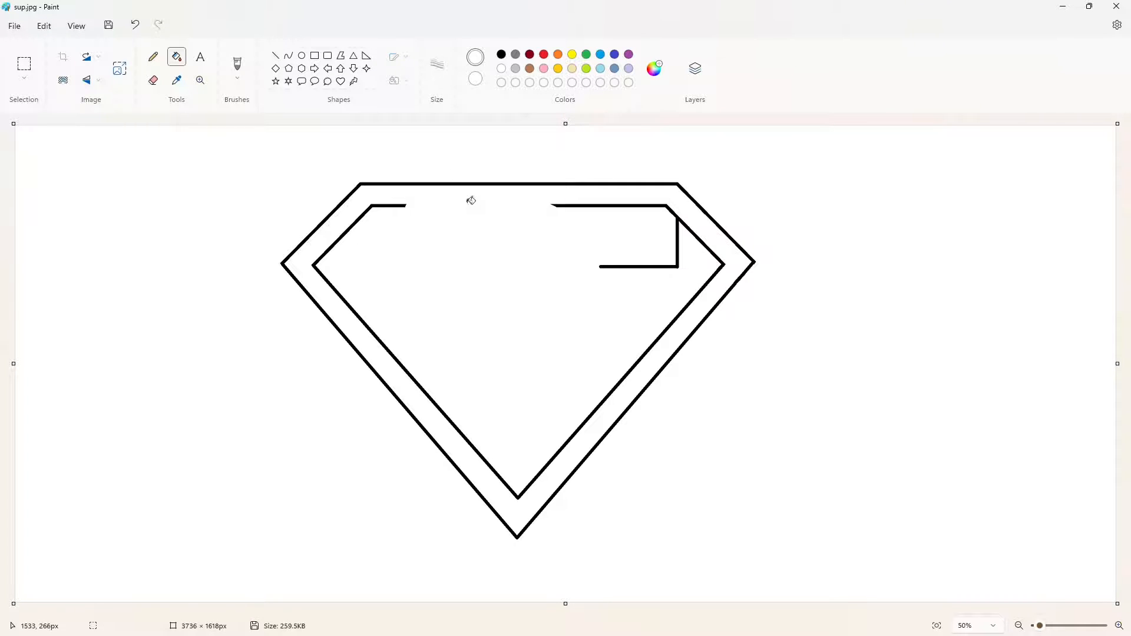
# Draw black curves for the S's upper opening, arching from the serif around a rounded left end and sweeping down to the inner right-hand edge
pyautogui.click(288, 56)
pyautogui.click(501, 54)
pyautogui.moveTo(601, 266)
pyautogui.mouseDown()
pyautogui.moveTo(453, 235)
pyautogui.moveTo(446, 217)
pyautogui.mouseUp()
pyautogui.moveTo(560, 252); pyautogui.dragTo(526, 186)
pyautogui.moveTo(445, 218)
pyautogui.mouseDown()
pyautogui.moveTo(439, 258)
pyautogui.moveTo(458, 276)
pyautogui.moveTo(440, 232)
pyautogui.moveTo(409, 230)
pyautogui.moveTo(409, 267)
pyautogui.moveTo(664, 328)
pyautogui.mouseUp()
pyautogui.moveTo(591, 310)
pyautogui.mouseDown()
pyautogui.moveTo(583, 278)
pyautogui.moveTo(625, 274)
pyautogui.mouseUp()
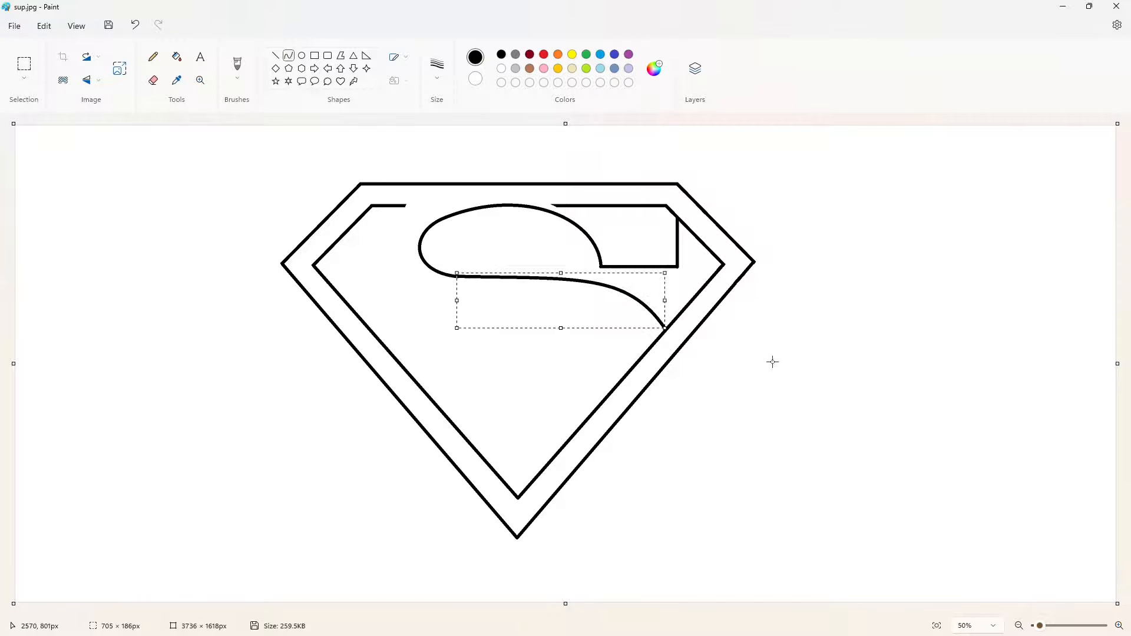
pyautogui.click(772, 362)
# Draw a small curved wedge under the top edge, plus the two curves bounding the S's left side and the underside of its middle stroke
pyautogui.moveTo(613, 227)
pyautogui.mouseDown()
pyautogui.moveTo(621, 207)
pyautogui.moveTo(598, 205)
pyautogui.mouseUp()
pyautogui.click(623, 215)
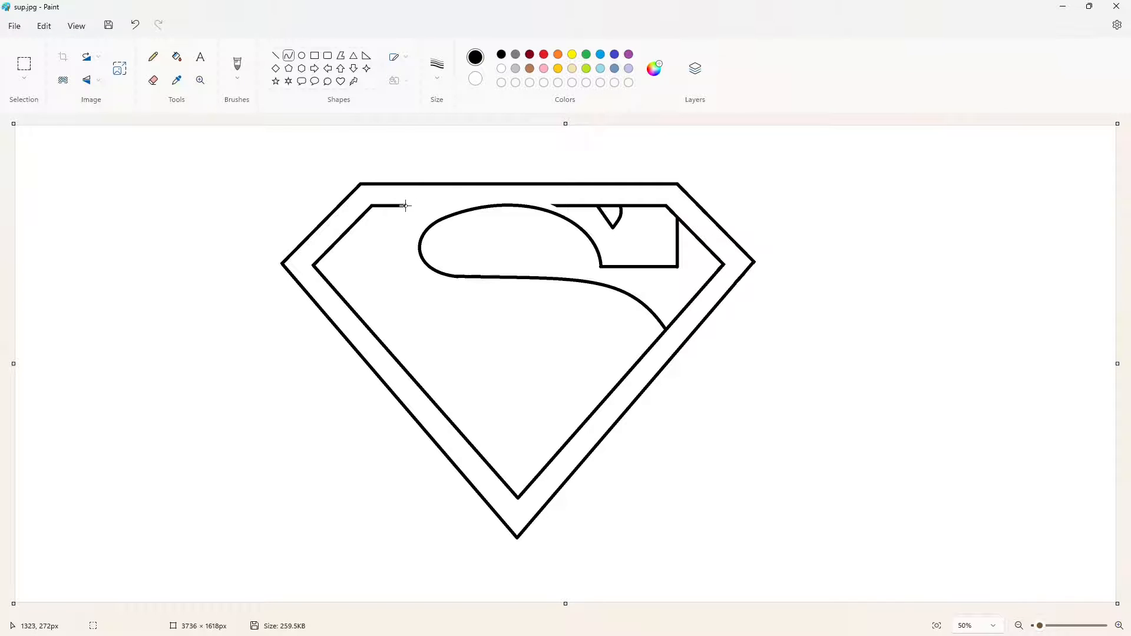
pyautogui.moveTo(406, 206); pyautogui.dragTo(344, 299)
pyautogui.moveTo(372, 254); pyautogui.dragTo(349, 257)
pyautogui.moveTo(380, 340); pyautogui.dragTo(611, 366)
pyautogui.moveTo(467, 342); pyautogui.dragTo(531, 335)
pyautogui.moveTo(611, 365); pyautogui.dragTo(513, 401)
pyautogui.moveTo(581, 382)
pyautogui.mouseDown()
pyautogui.moveTo(618, 374)
pyautogui.moveTo(592, 418)
pyautogui.mouseUp()
pyautogui.hotkey('ctrl', 'z')
pyautogui.moveTo(612, 366); pyautogui.dragTo(513, 402)
pyautogui.moveTo(584, 383)
pyautogui.mouseDown()
pyautogui.moveTo(626, 374)
pyautogui.moveTo(608, 412)
pyautogui.mouseUp()
pyautogui.hotkey('ctrl', 'z')
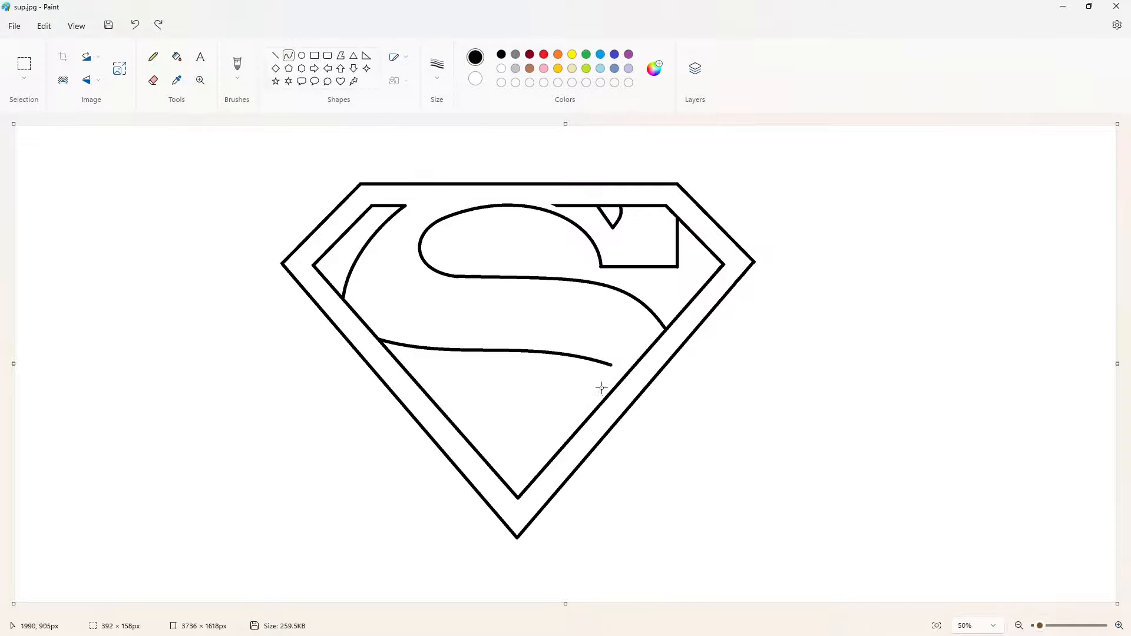
# Draw the curved underside of the S's lower opening, starting from the right end of the long middle curve
pyautogui.moveTo(612, 365); pyautogui.dragTo(513, 401)
pyautogui.moveTo(577, 380); pyautogui.dragTo(607, 413)
pyautogui.click(680, 408)
# Draw the S's tail with an arch to the inner left-hand edge and a sagging curve across the shield's lower tip
pyautogui.moveTo(513, 401)
pyautogui.mouseDown()
pyautogui.moveTo(423, 389)
pyautogui.moveTo(457, 372)
pyautogui.mouseUp()
pyautogui.click(714, 469)
pyautogui.moveTo(577, 431)
pyautogui.mouseDown()
pyautogui.moveTo(458, 429)
pyautogui.moveTo(535, 441)
pyautogui.moveTo(495, 446)
pyautogui.mouseUp()
pyautogui.click(710, 477)
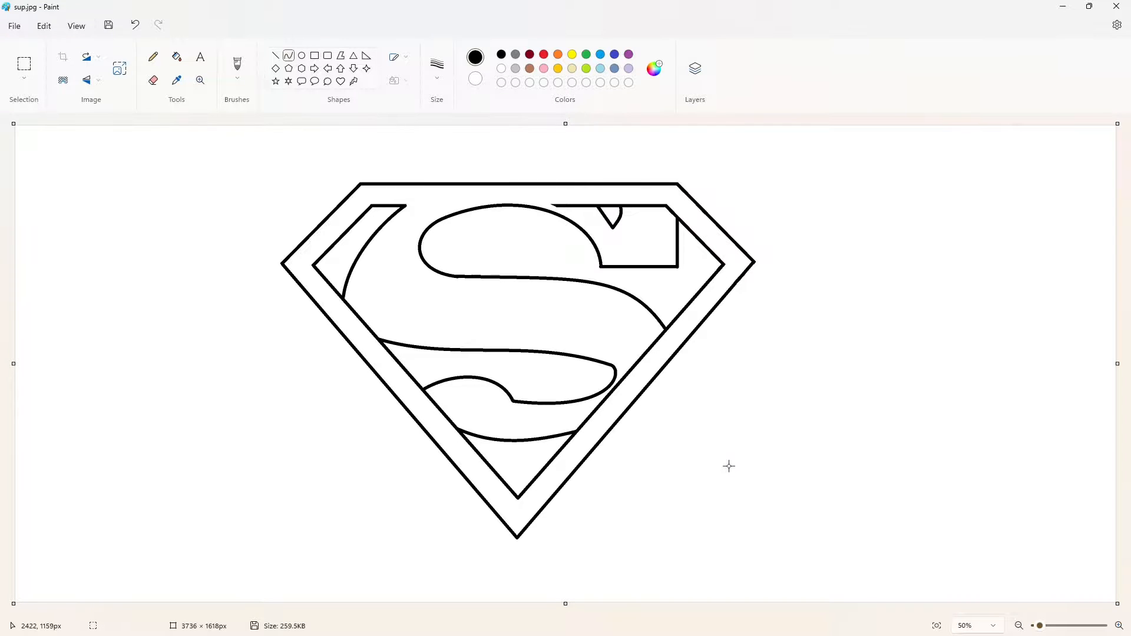
# Cut the inner outline with white lines beside the small wedge, at the serif's upper corner and below the S's left-side curve
pyautogui.click(1118, 625)
pyautogui.scroll(1, 917, 561)
pyautogui.click(275, 55)
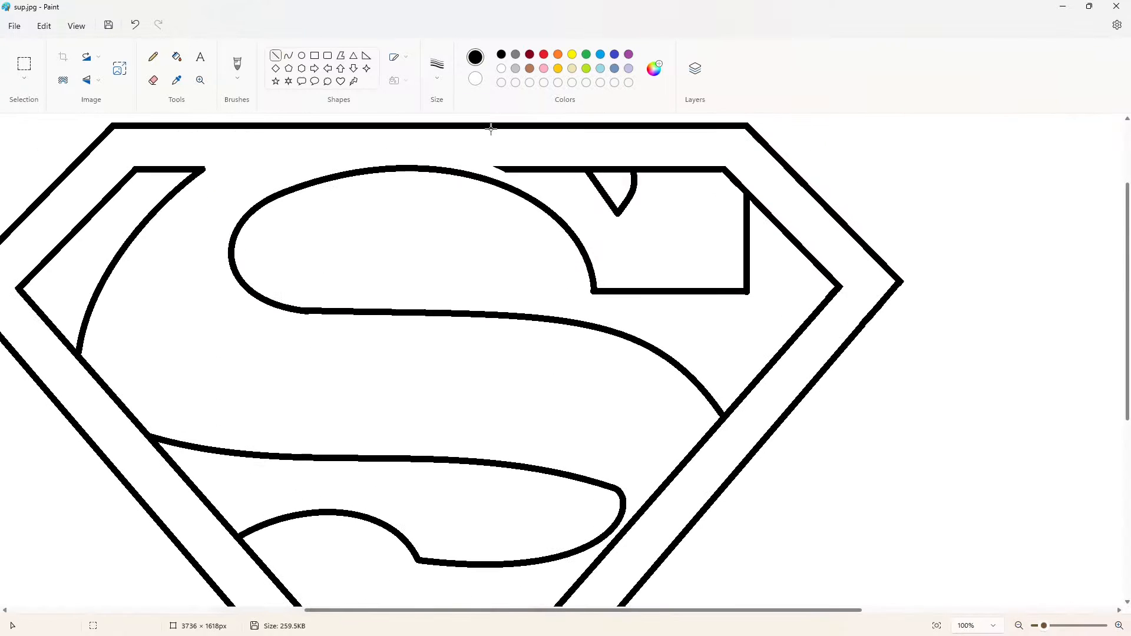
pyautogui.moveTo(584, 186); pyautogui.dragTo(571, 159)
pyautogui.click(502, 69)
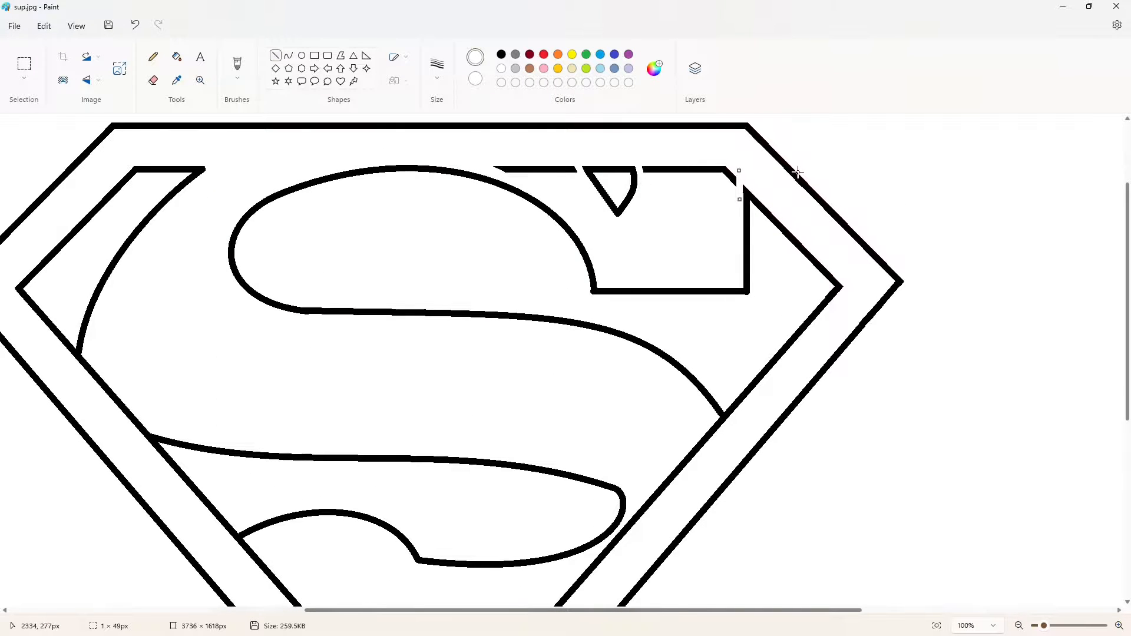
pyautogui.moveTo(86, 349); pyautogui.dragTo(80, 382)
# Fill the cut-off inner outline segments along the top edge and the S's left side with white
pyautogui.click(177, 57)
pyautogui.click(548, 170)
pyautogui.click(684, 169)
pyautogui.click(115, 393)
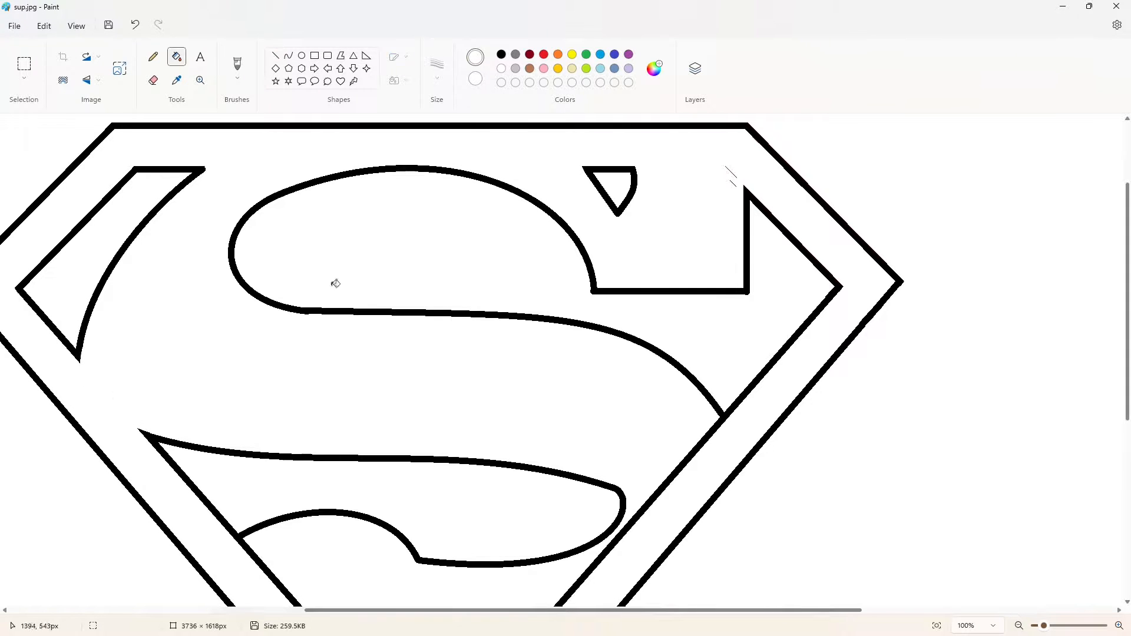
# Cut the lower inner outline with white lines where the S's curves meet its left-hand and right-hand edges
pyautogui.click(276, 56)
pyautogui.scroll(-1, 596, 293)
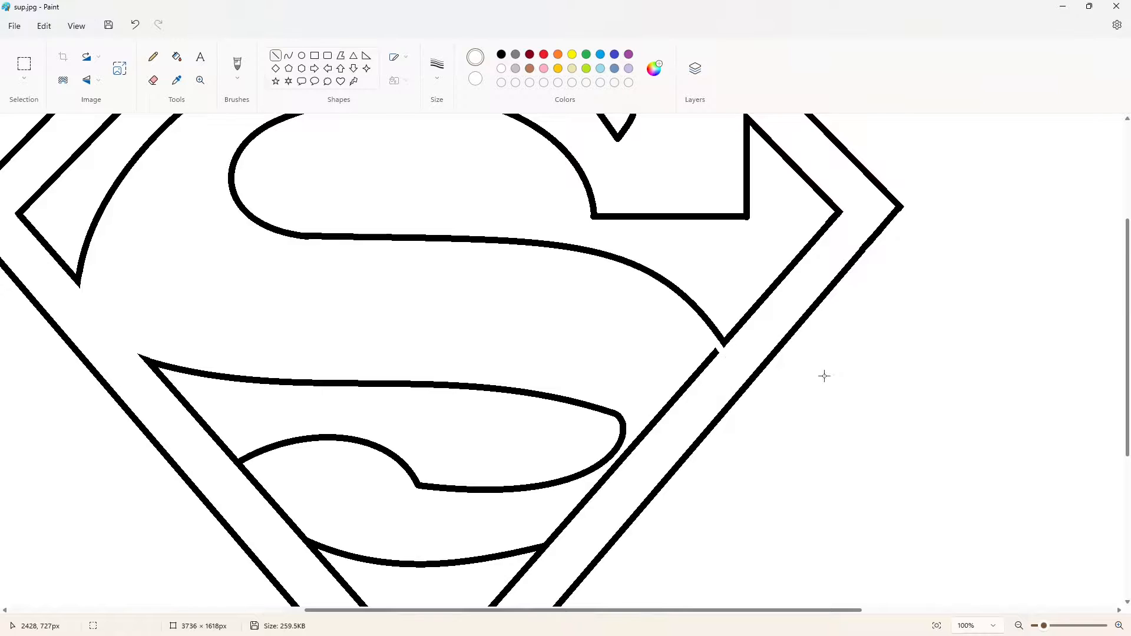
pyautogui.scroll(-1, 825, 376)
pyautogui.moveTo(539, 464); pyautogui.dragTo(570, 455)
pyautogui.moveTo(255, 386); pyautogui.dragTo(231, 397)
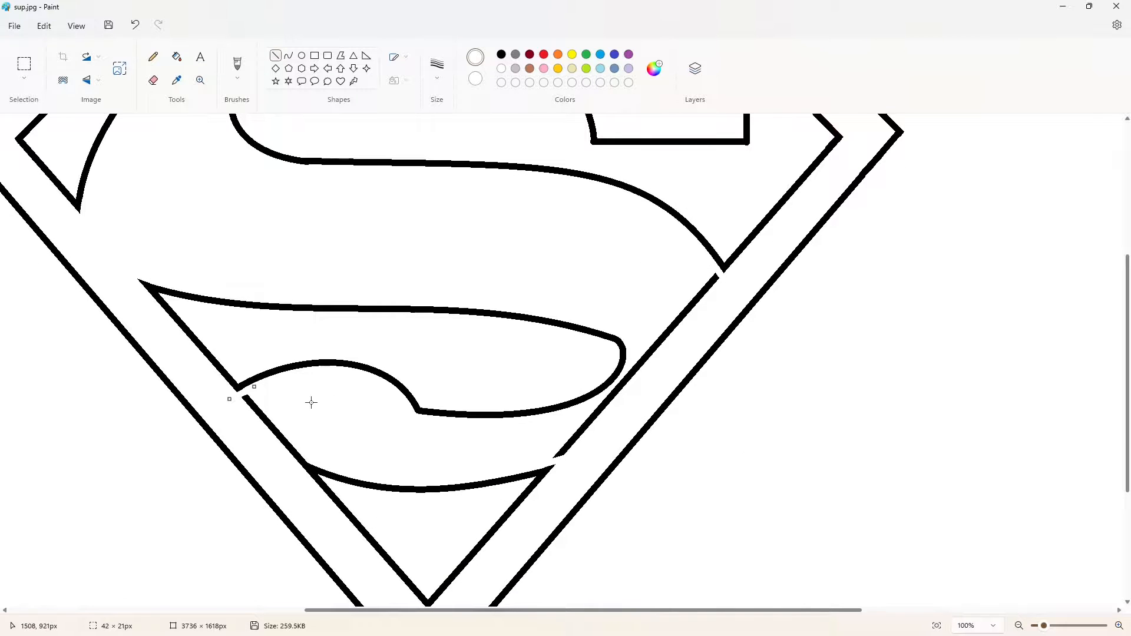
pyautogui.moveTo(317, 460); pyautogui.dragTo(285, 447)
# Fill the cut-off inner outline segments on both sides of the S's lower stroke with white
pyautogui.scroll(-1, 348, 385)
pyautogui.click(177, 57)
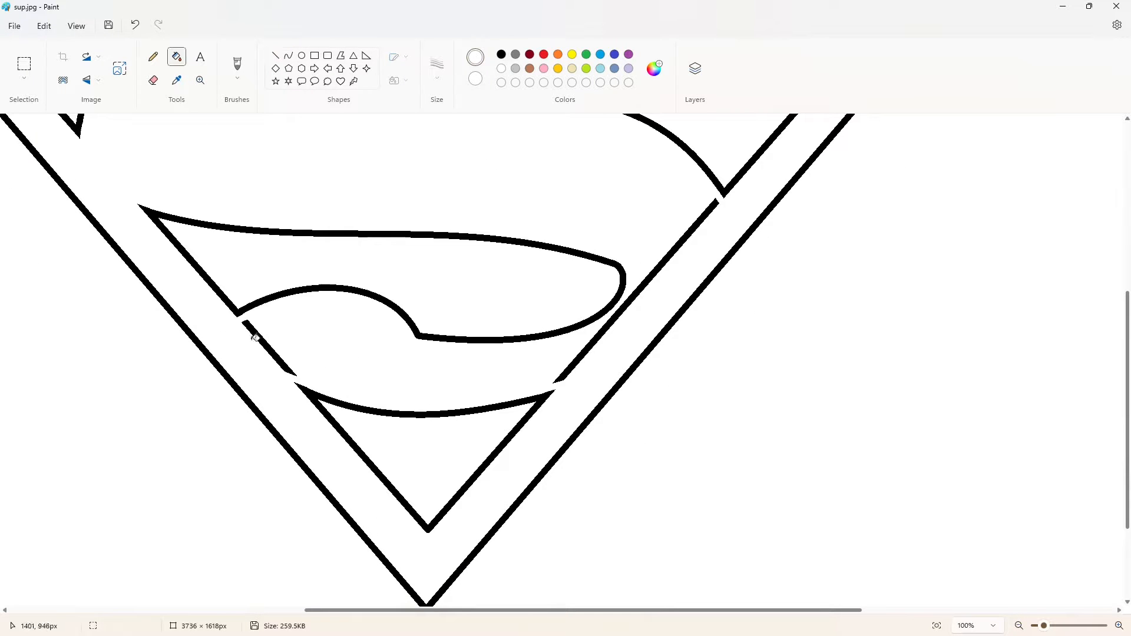
pyautogui.click(268, 349)
pyautogui.click(606, 323)
# Fill the shield's border and the S with red
pyautogui.scroll(1, 784, 411)
pyautogui.scroll(3, 784, 411)
pyautogui.scroll(-4, 782, 409)
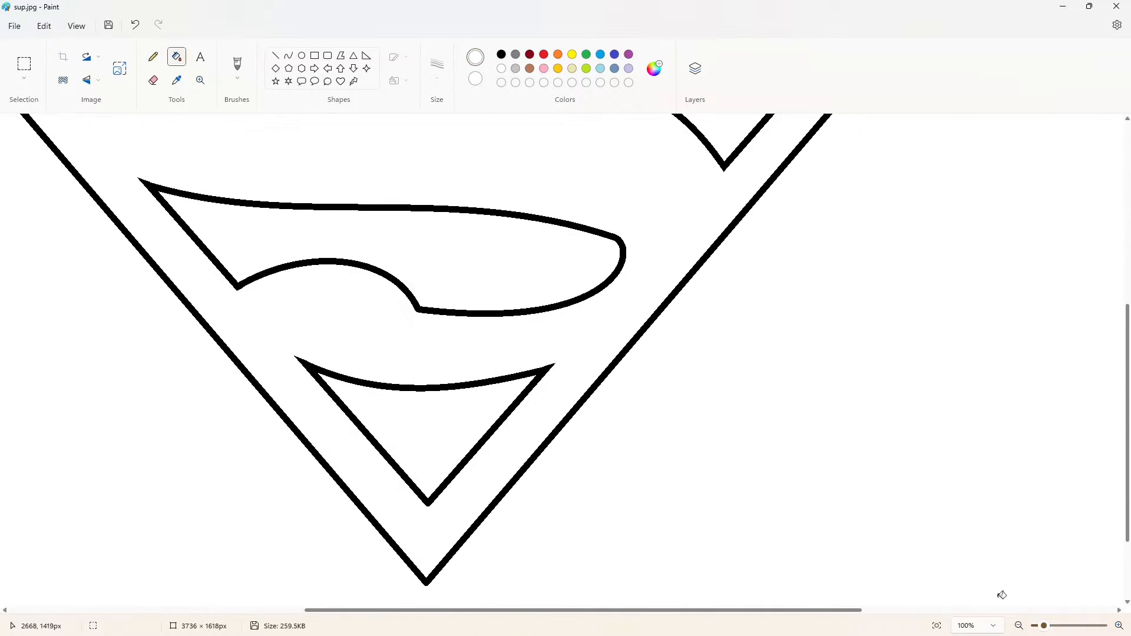
pyautogui.click(1019, 626)
pyautogui.click(544, 54)
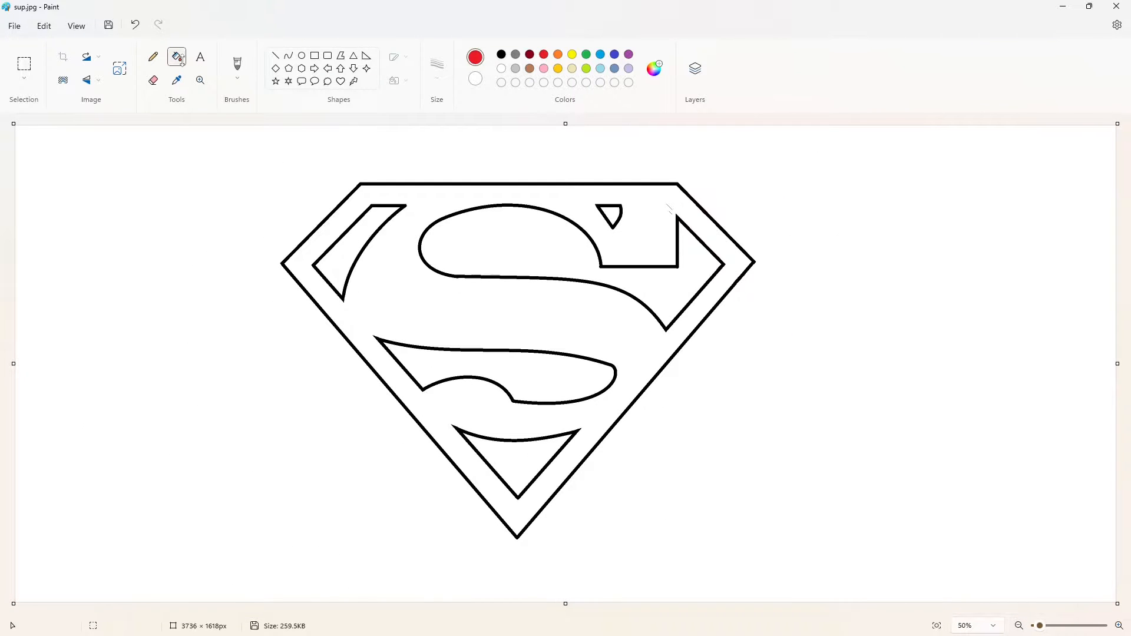
pyautogui.click(582, 205)
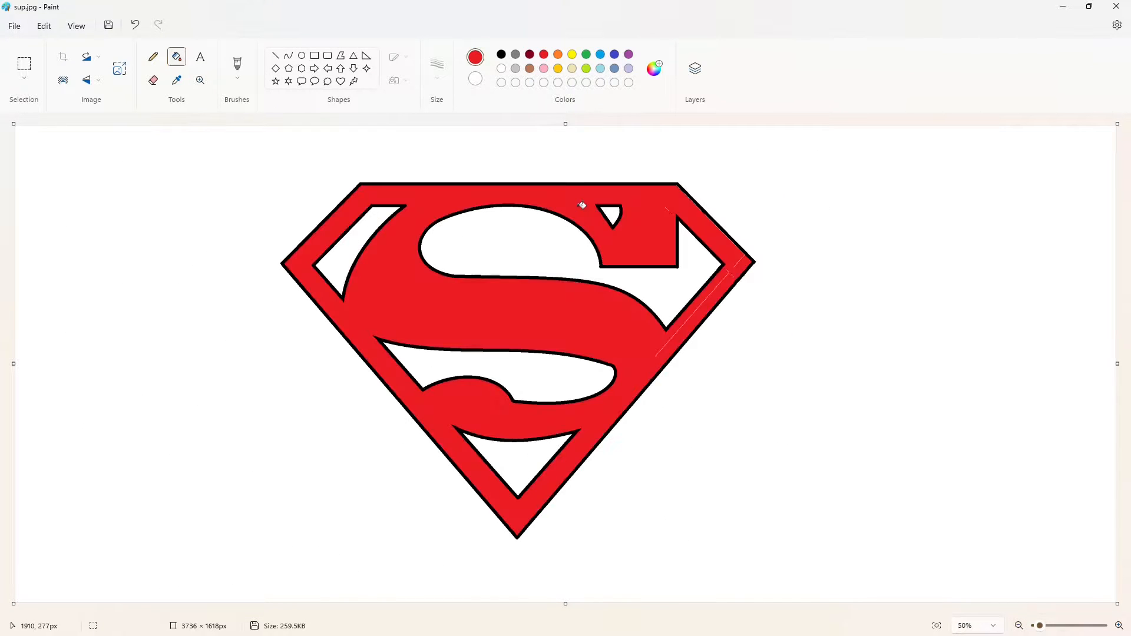
# Fill the five white areas around the S with gold
pyautogui.click(558, 68)
pyautogui.click(380, 214)
pyautogui.click(511, 239)
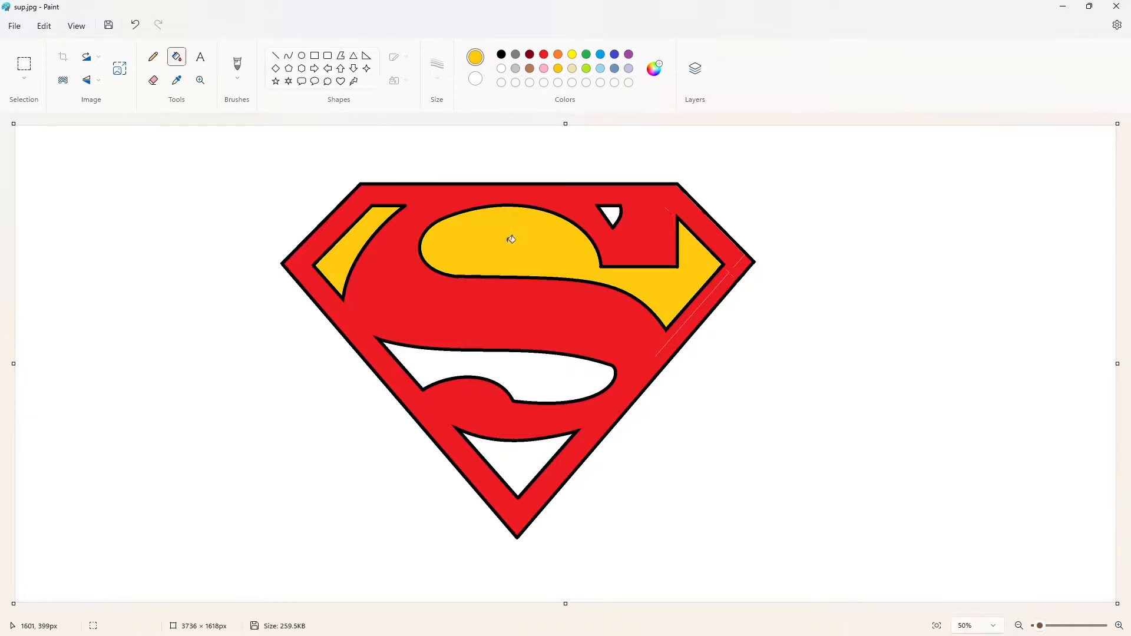
pyautogui.click(610, 214)
pyautogui.click(544, 371)
pyautogui.click(526, 448)
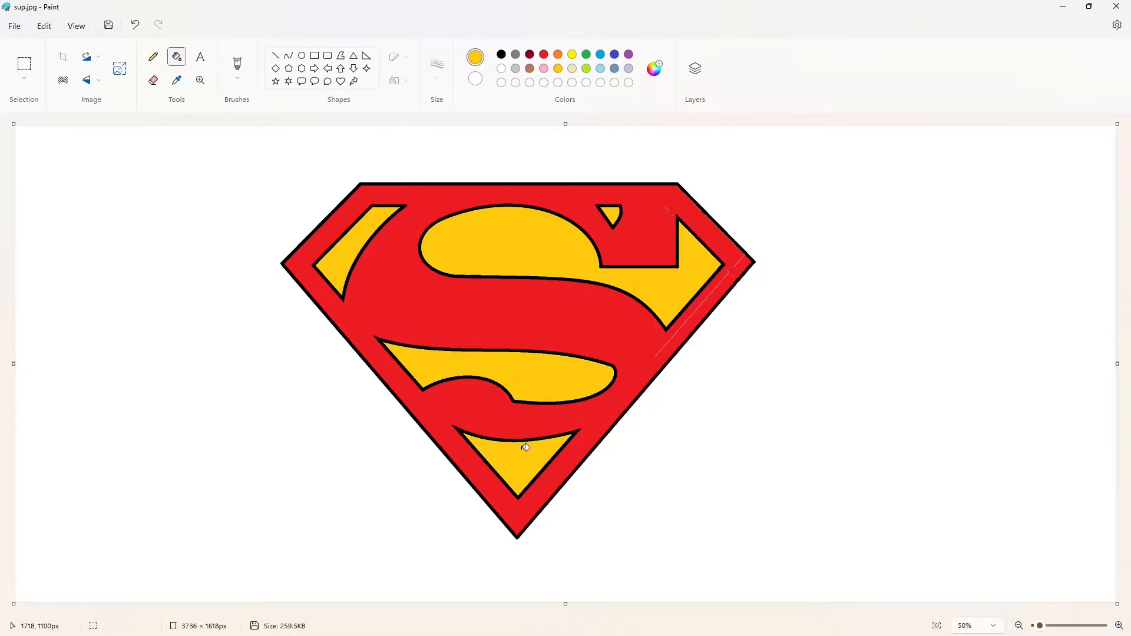
# Define the custom yellow #FFE538 and fill the five areas around the S with it
pyautogui.click(654, 69)
pyautogui.moveTo(419, 197); pyautogui.dragTo(425, 222)
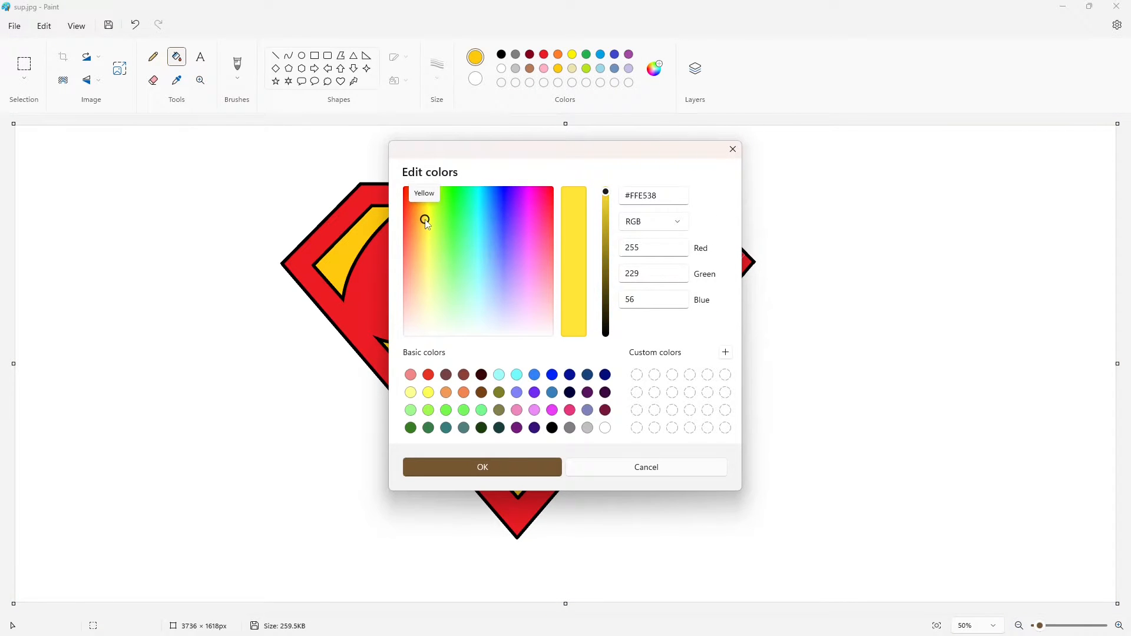
pyautogui.click(508, 462)
pyautogui.click(353, 250)
pyautogui.click(497, 253)
pyautogui.click(614, 213)
pyautogui.click(550, 386)
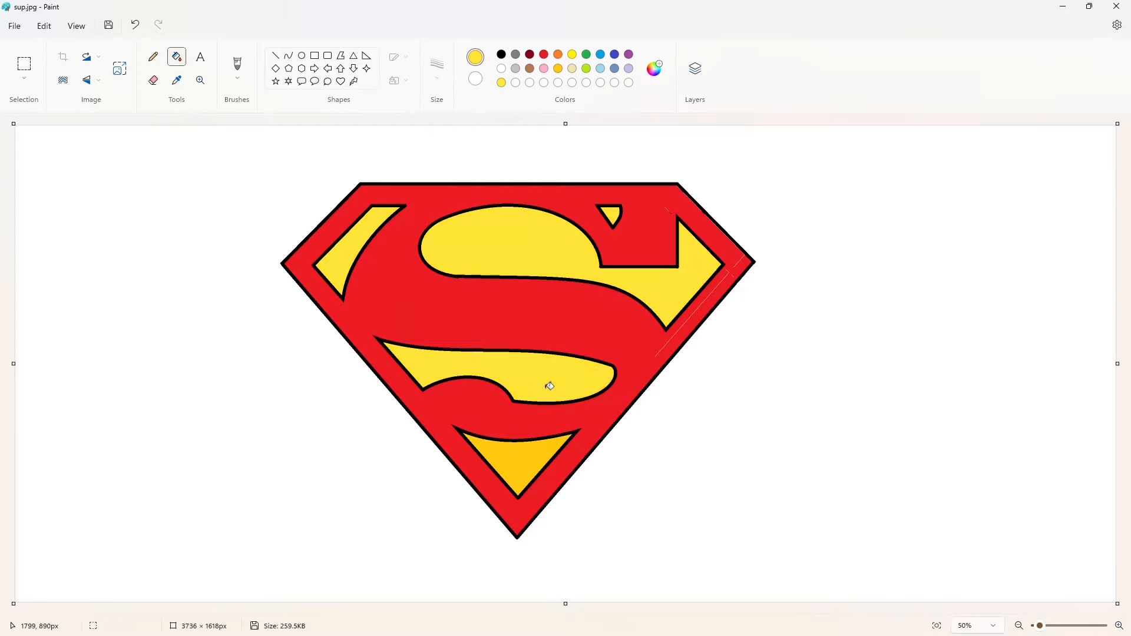
pyautogui.click(528, 453)
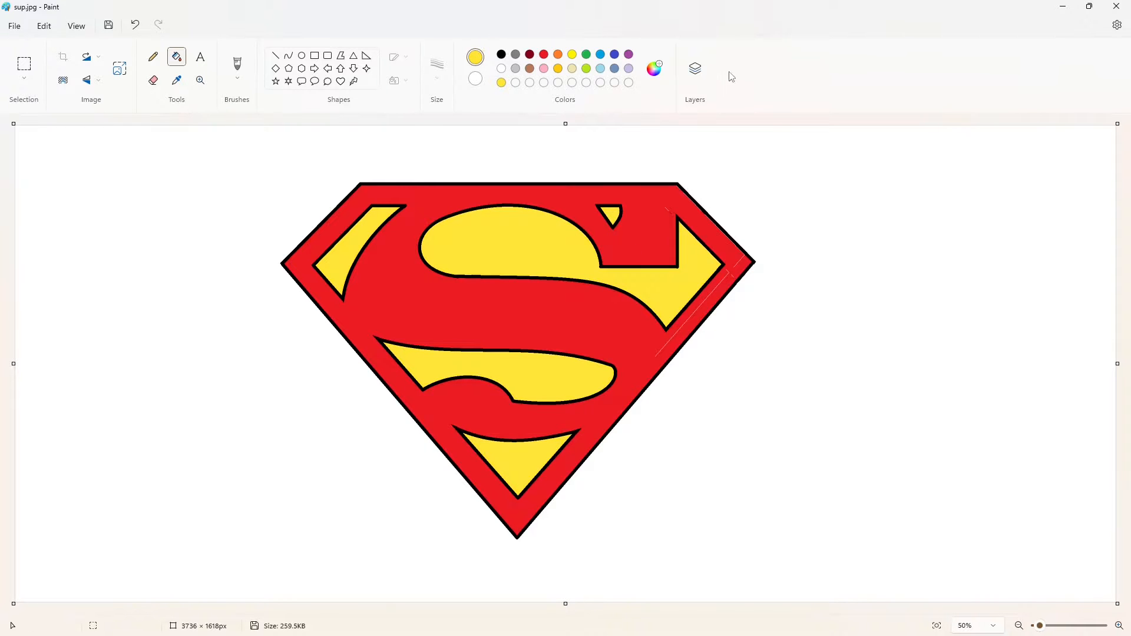
# Cover the thin light lines inside the shield's right-hand border with red lines
pyautogui.click(1119, 625)
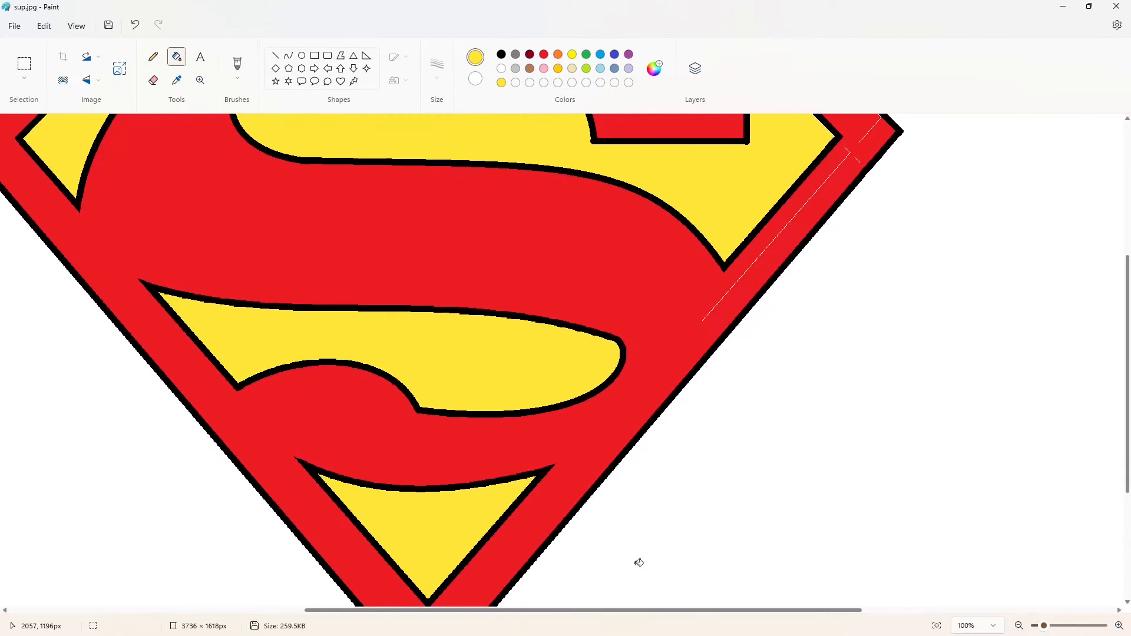
pyautogui.moveTo(648, 611); pyautogui.dragTo(776, 610)
pyautogui.scroll(1, 480, 277)
pyautogui.click(275, 57)
pyautogui.click(544, 54)
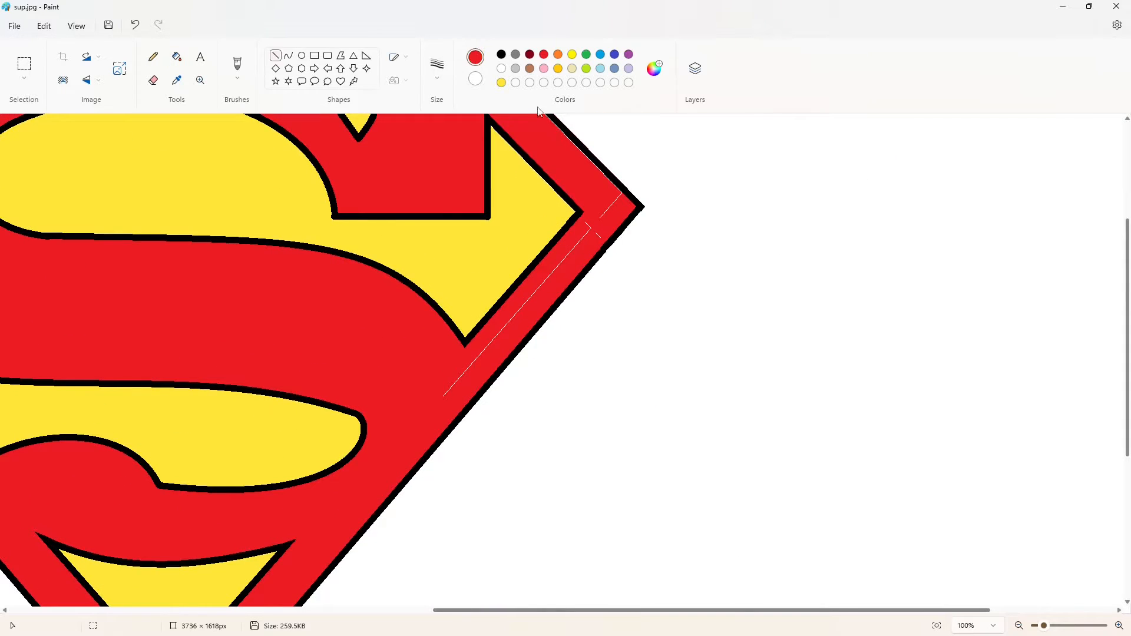
pyautogui.moveTo(596, 219); pyautogui.dragTo(441, 400)
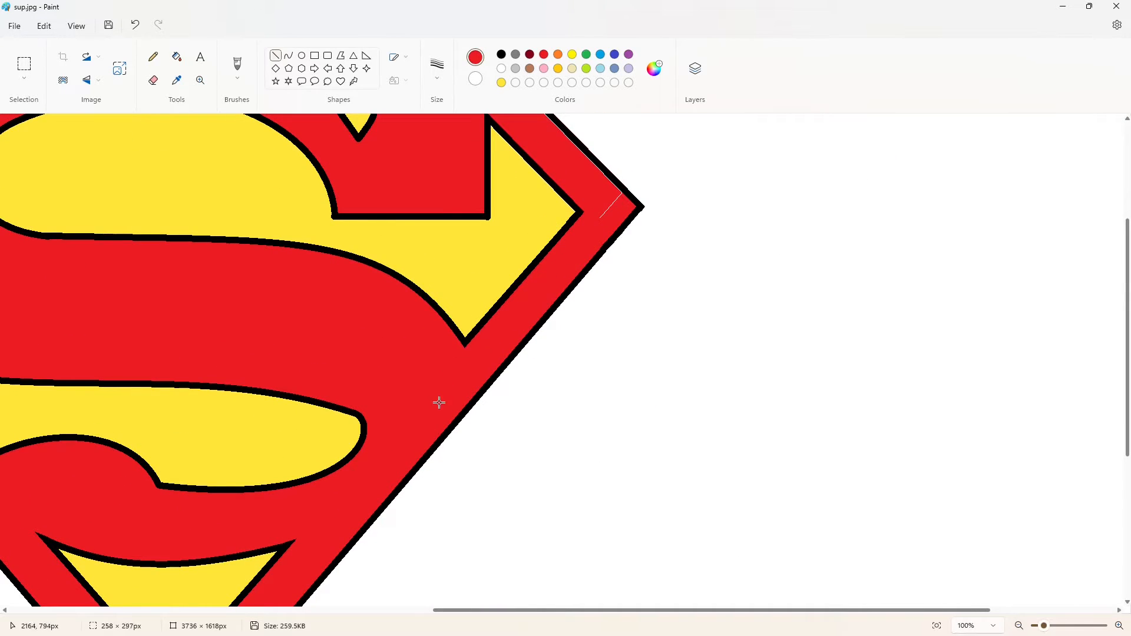
pyautogui.moveTo(593, 221); pyautogui.dragTo(617, 193)
# Cover the leftover specks beside the serif's upper corner with a short red line and check the whole emblem
pyautogui.scroll(3, 706, 207)
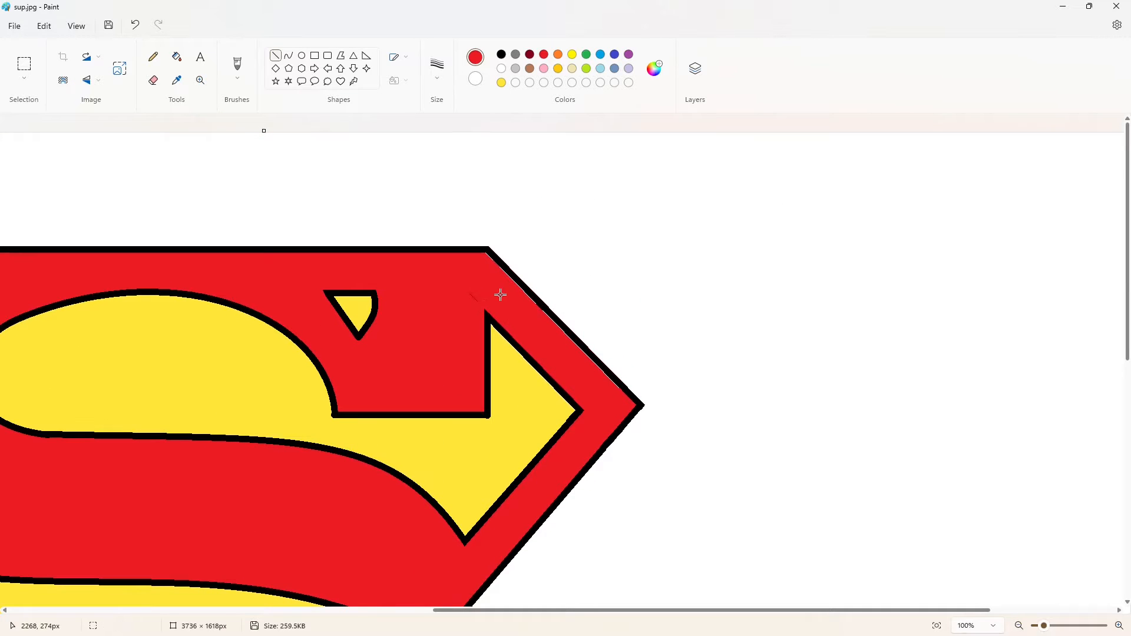
pyautogui.moveTo(467, 289); pyautogui.dragTo(481, 303)
pyautogui.moveTo(737, 610); pyautogui.dragTo(545, 590)
pyautogui.scroll(-3, 677, 524)
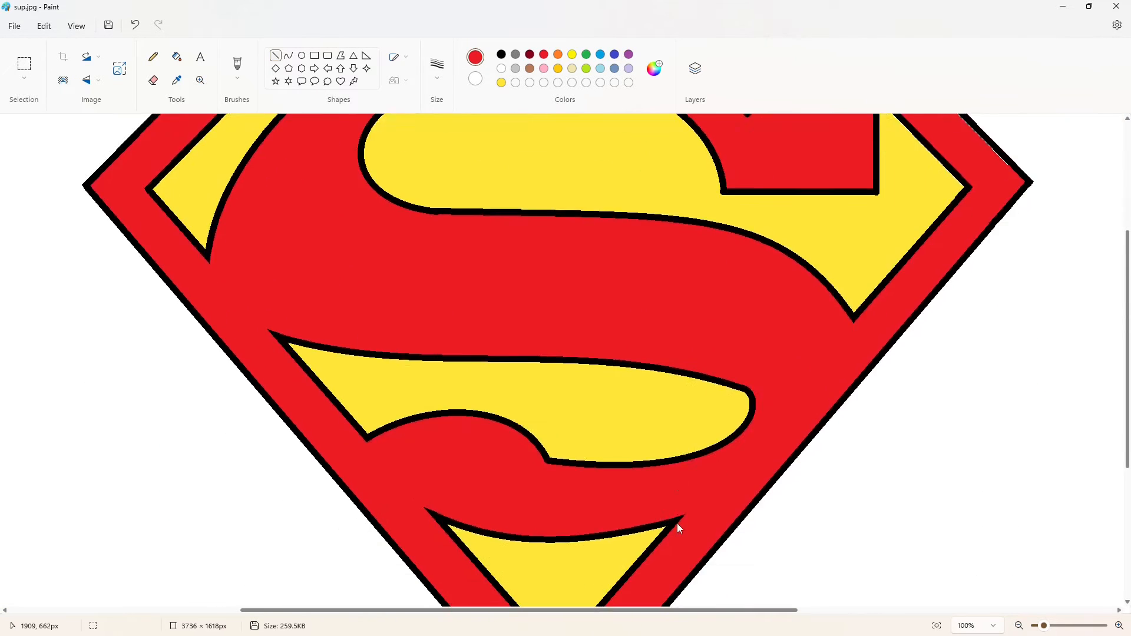
pyautogui.scroll(2, 678, 529)
pyautogui.scroll(-3, 679, 532)
pyautogui.click(1020, 626)
pyautogui.click(1020, 626)
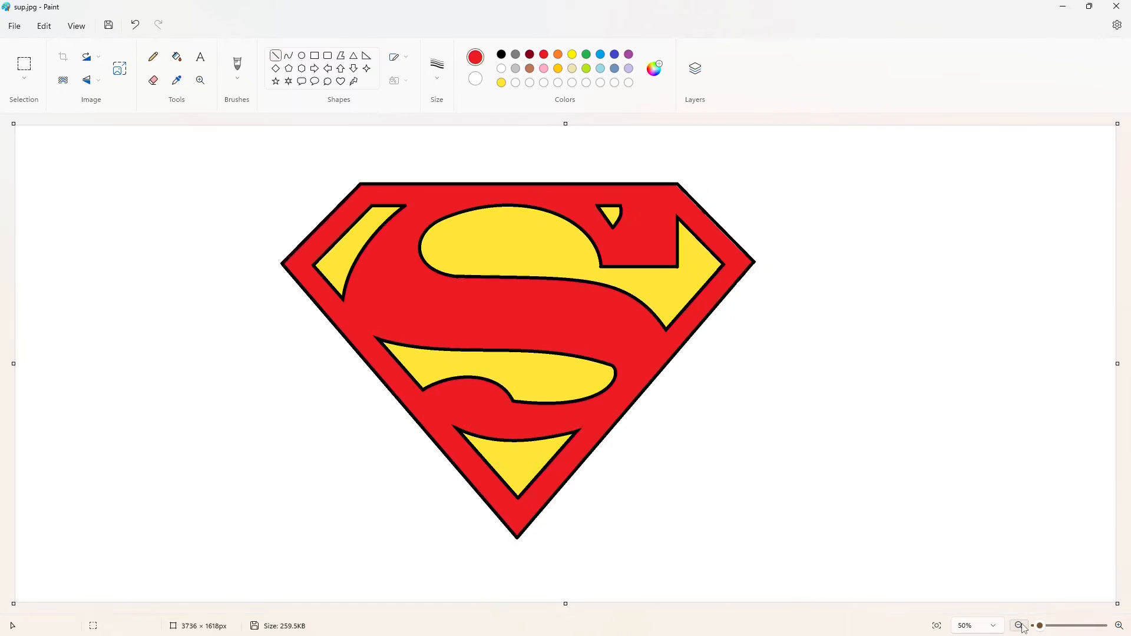